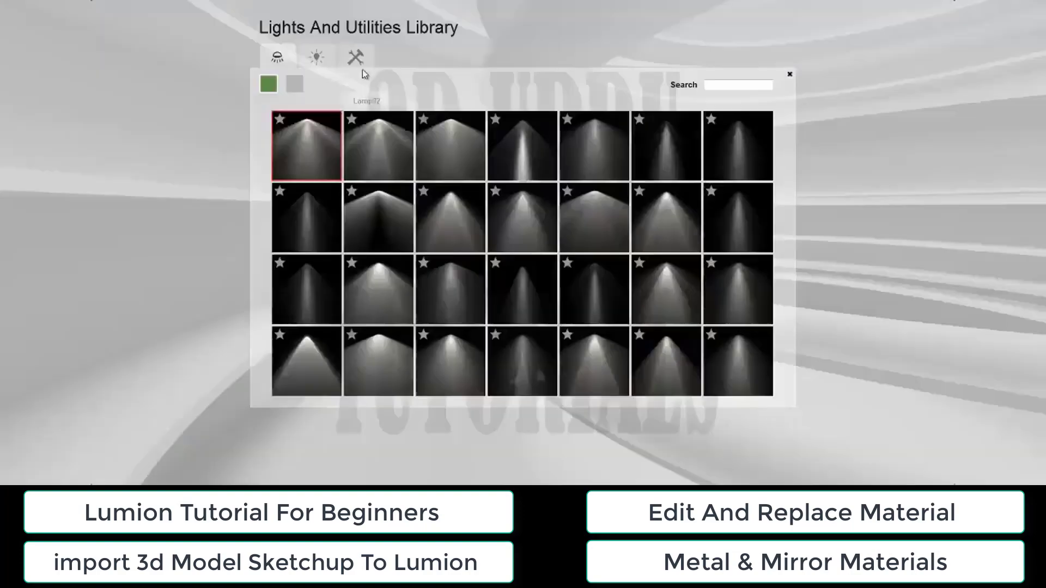
click(356, 56)
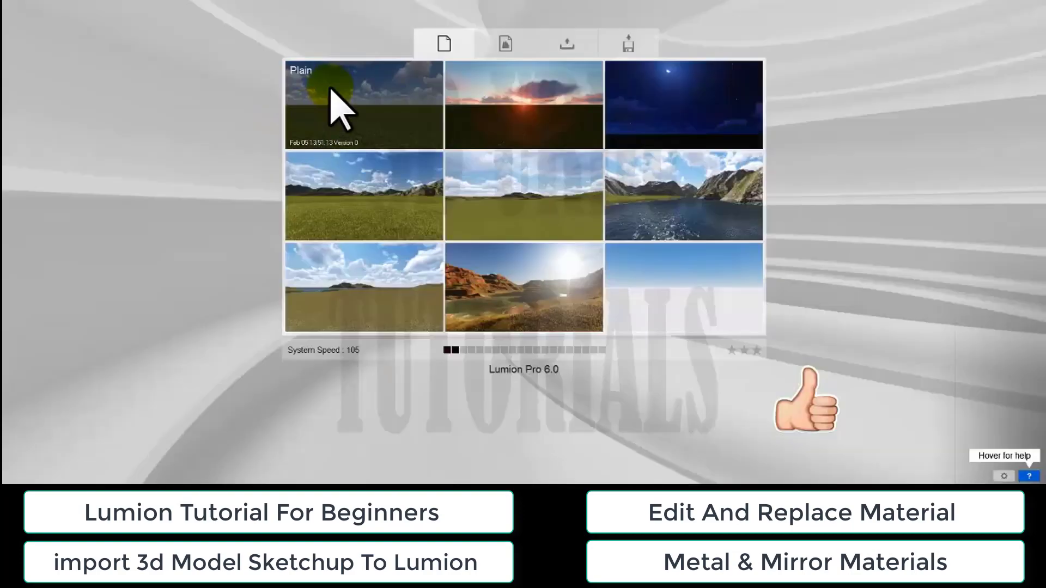
Create a new scene from the Plain landscape and import the .dae house model from the Desktop.
click(331, 90)
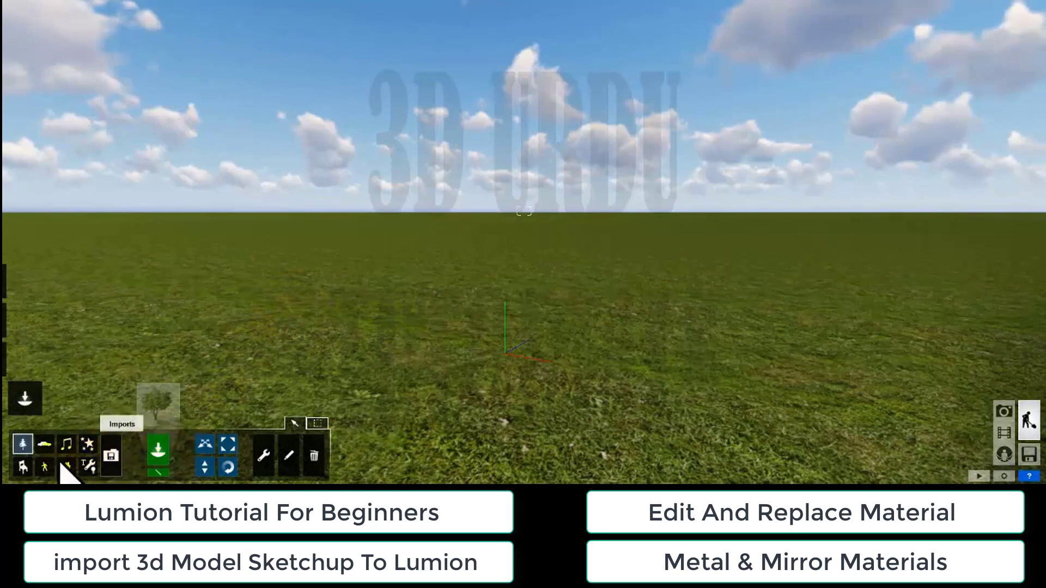
click(116, 442)
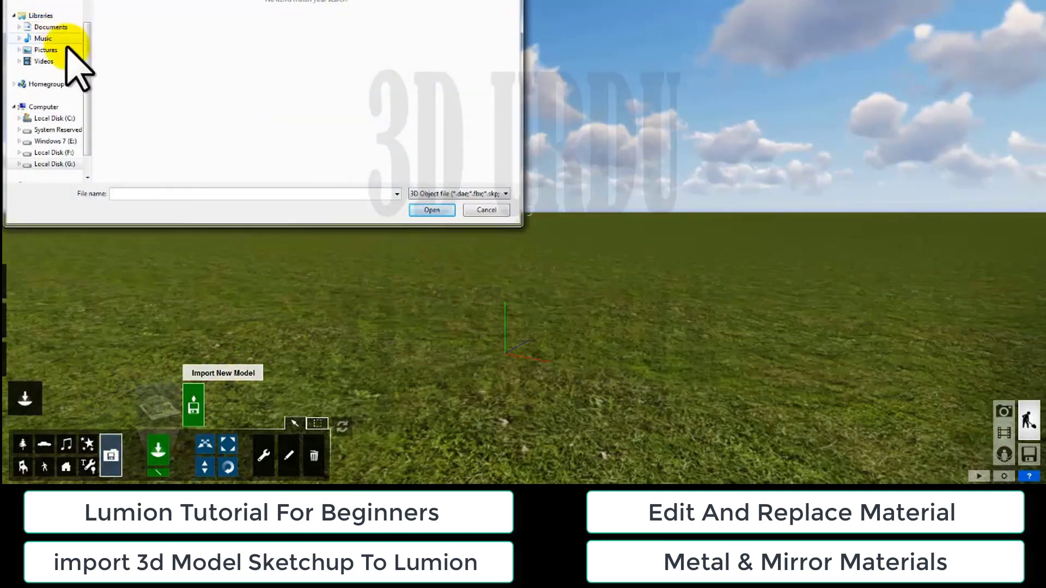
scroll(84, 76, up, 2)
click(41, 10)
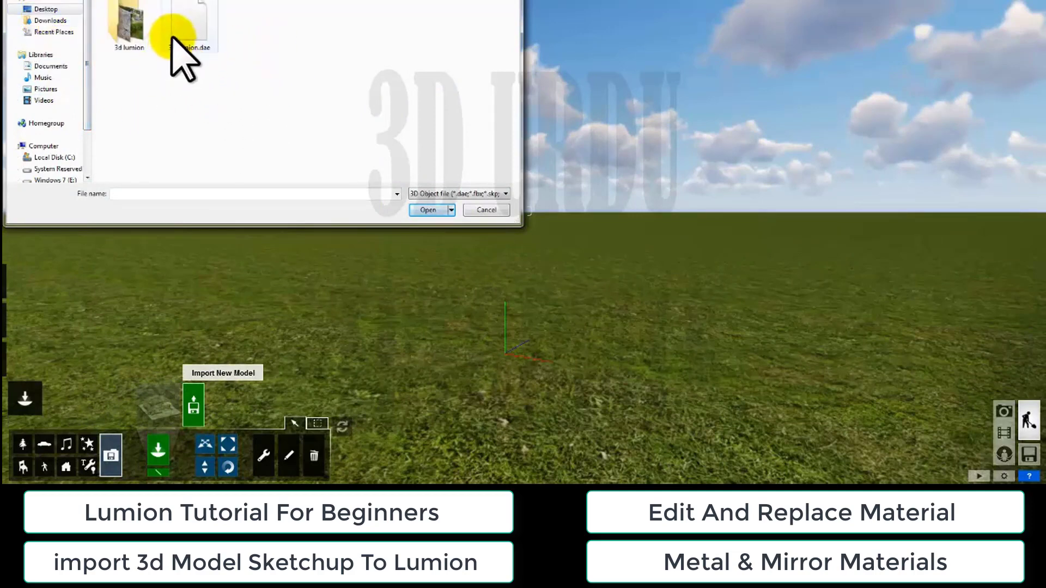
click(410, 208)
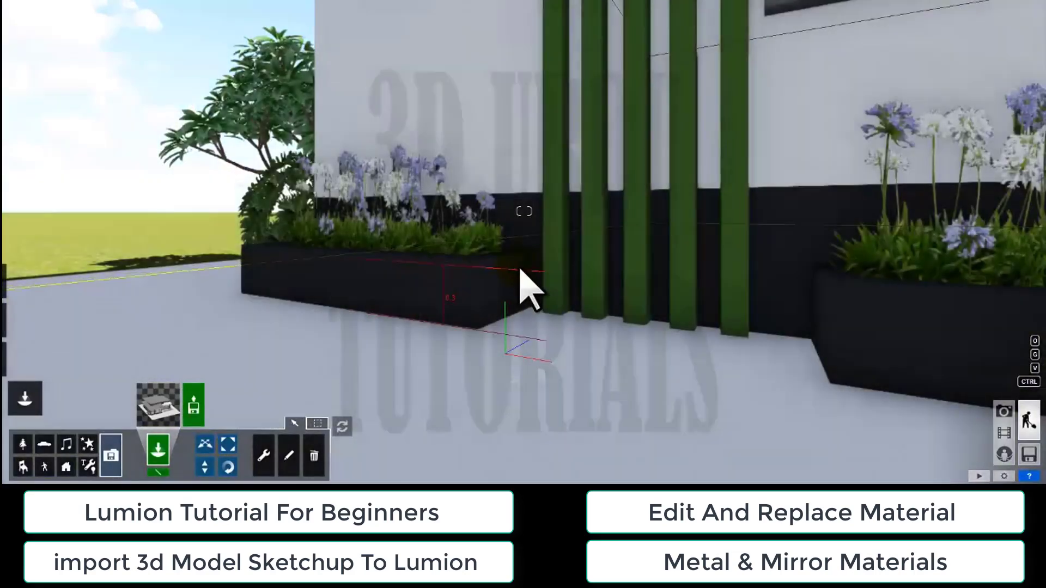
Look over the whole front of the imported house and the paved ground around it.
key(s)
key(s)
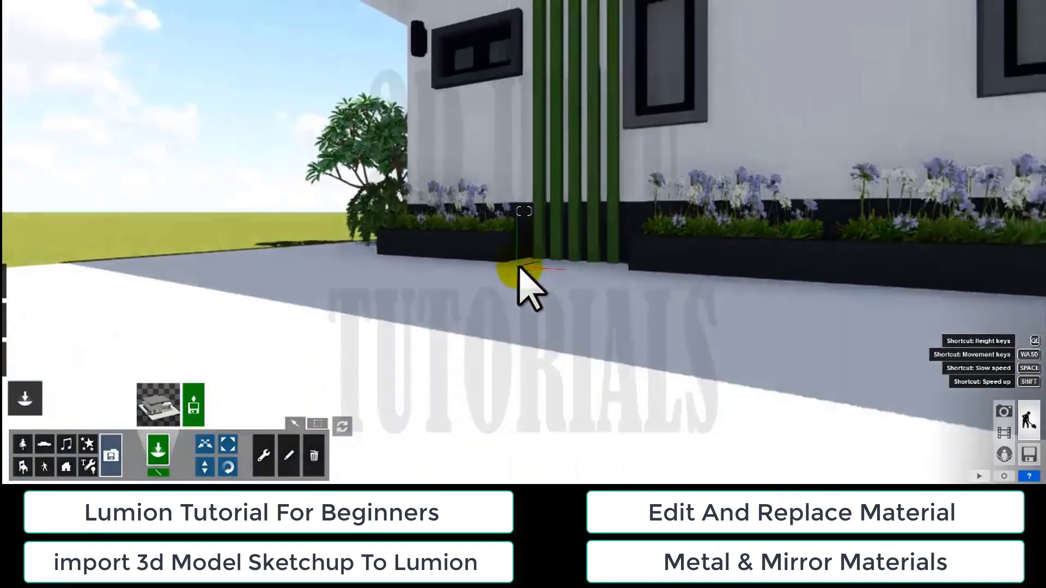
key(q)
right_drag(627, 324, 542, 305)
key(s)
key(s)
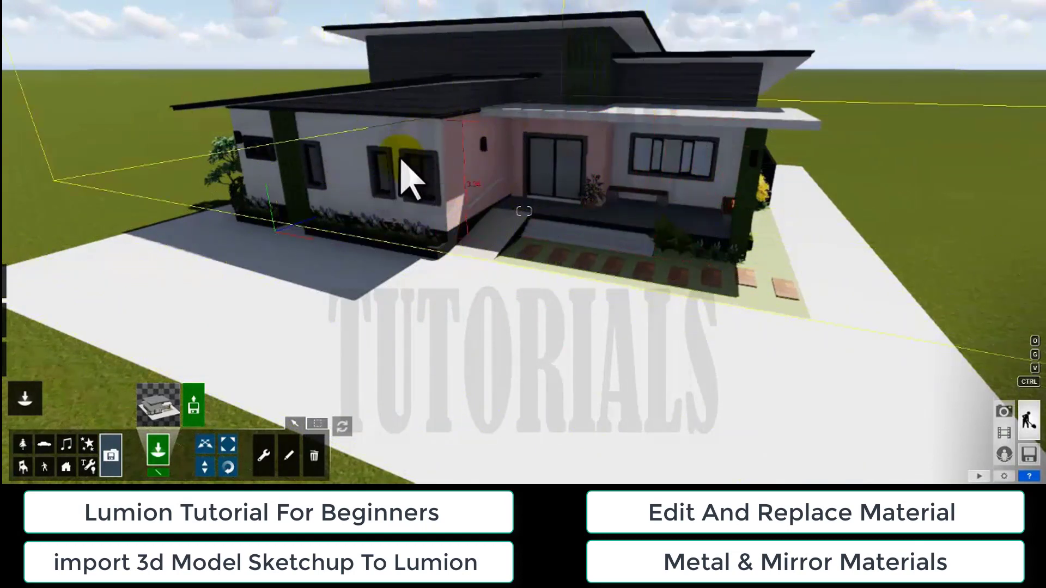
mouse_move(8, 168)
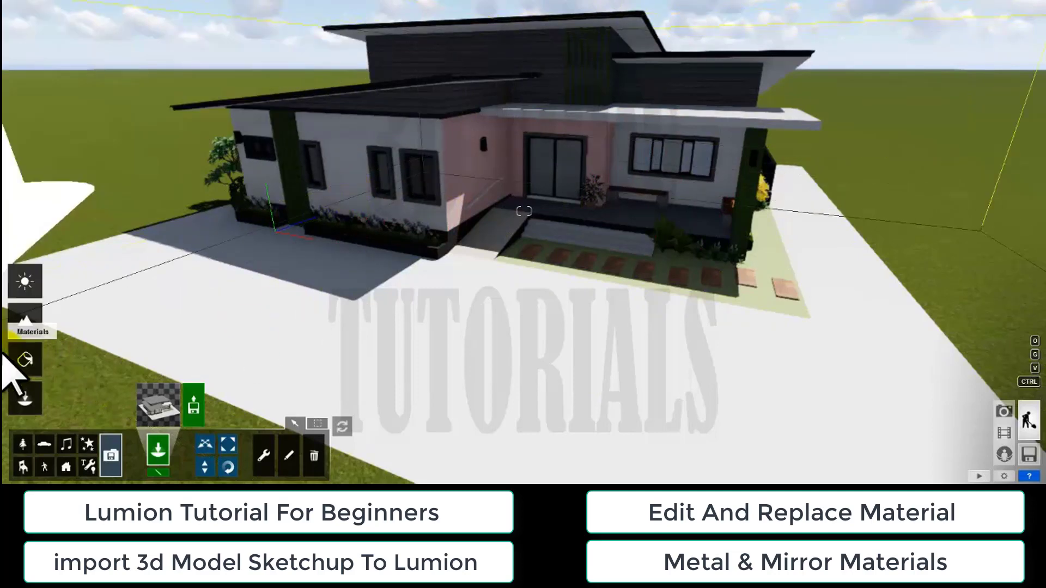
click(27, 359)
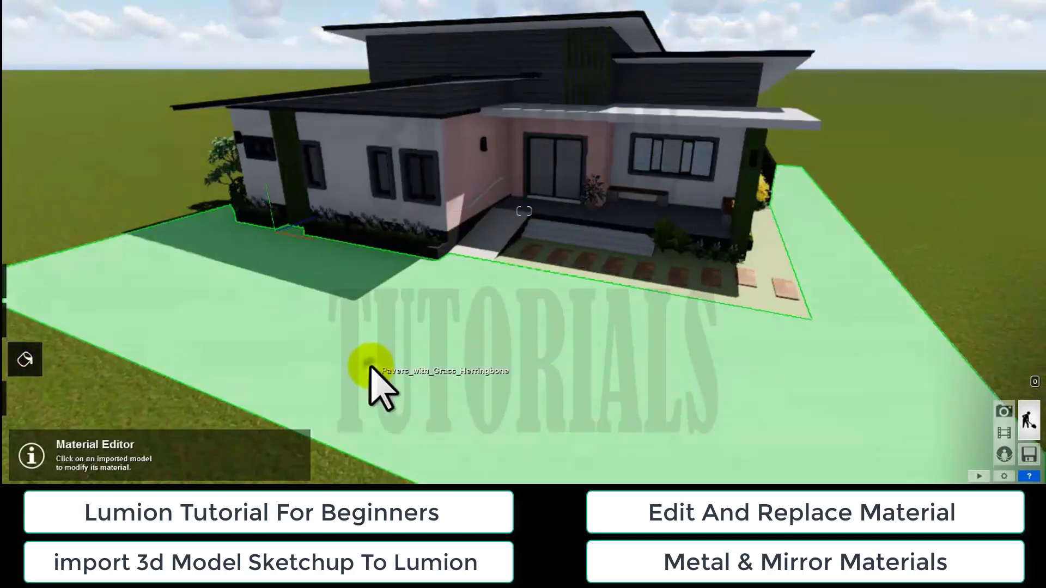
click(433, 353)
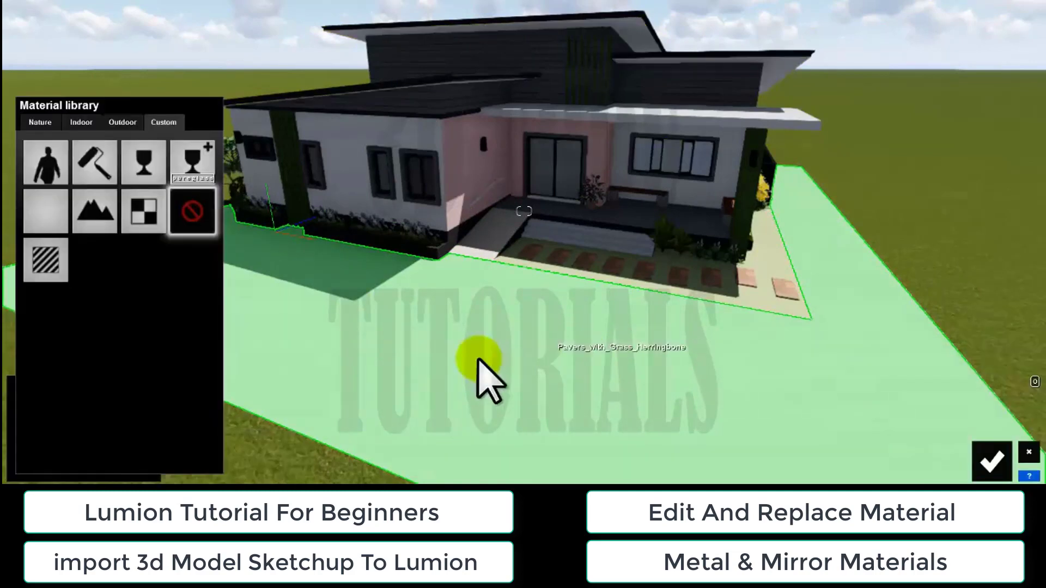
click(992, 461)
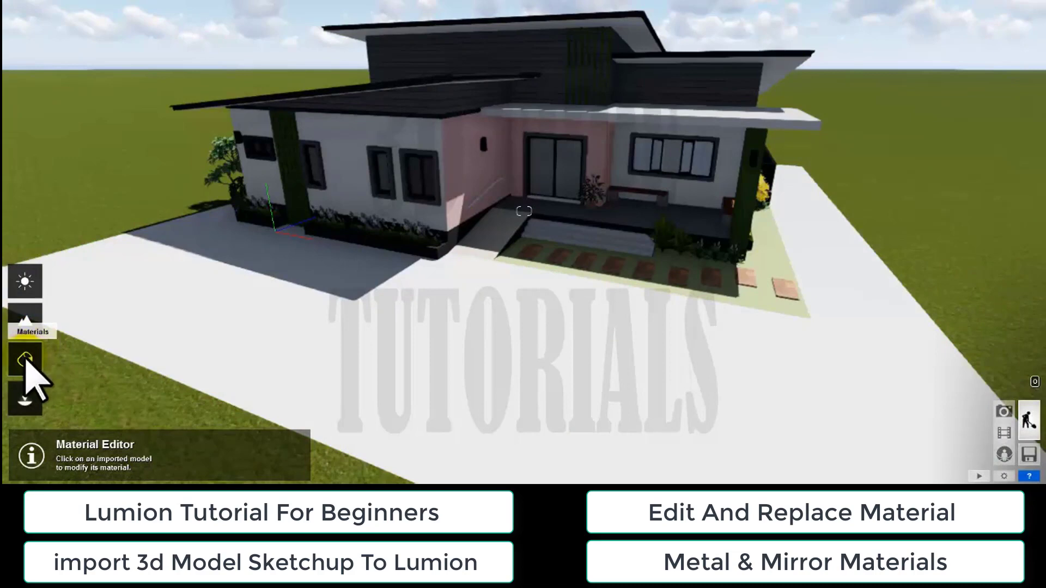
Apply the outdoor brick material Bricks 008a 1024 to the Pavers_with_Grass_Herringbone ground surface around the house.
click(26, 361)
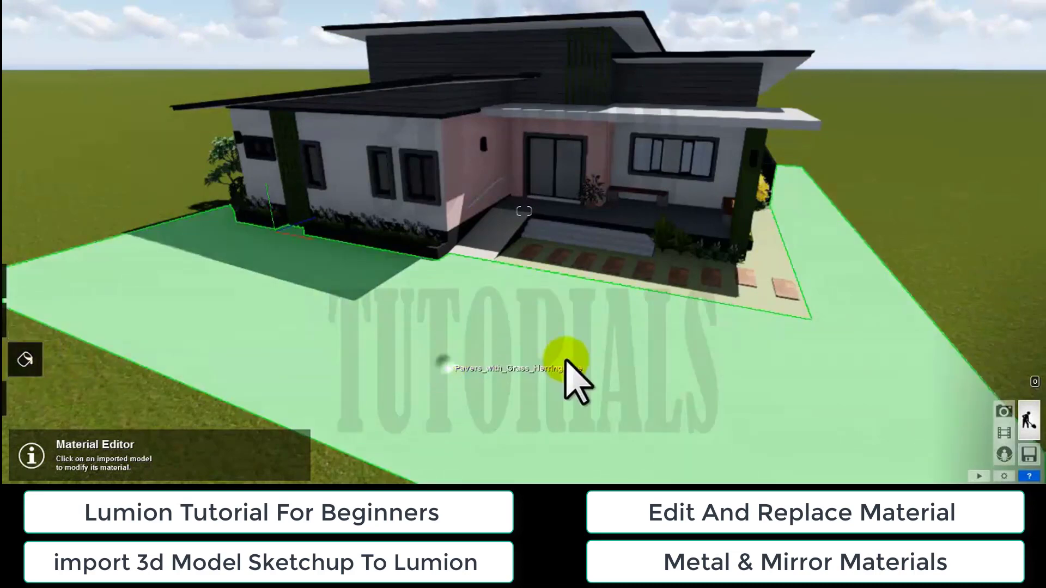
click(560, 342)
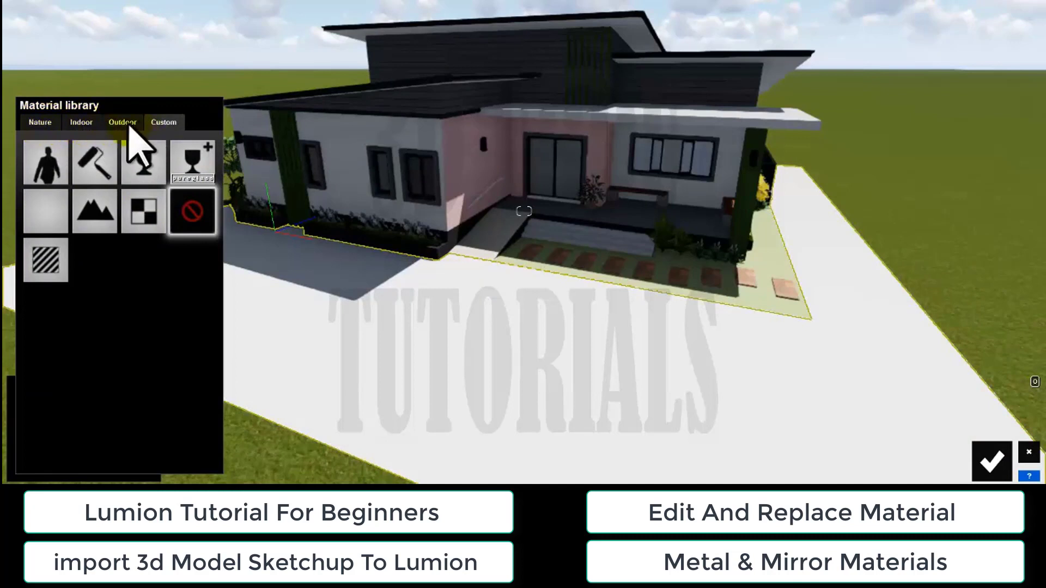
click(81, 123)
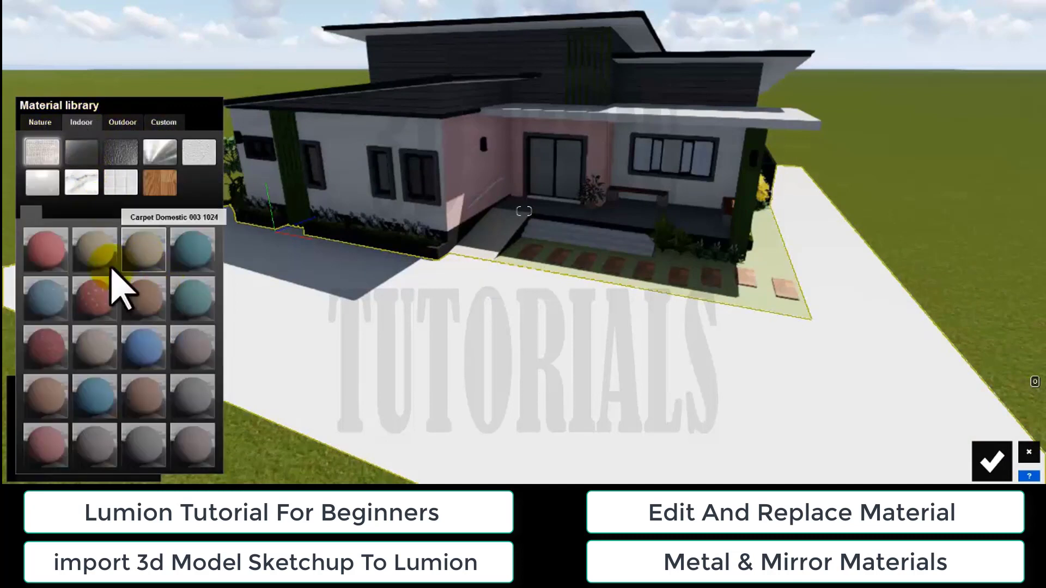
click(120, 182)
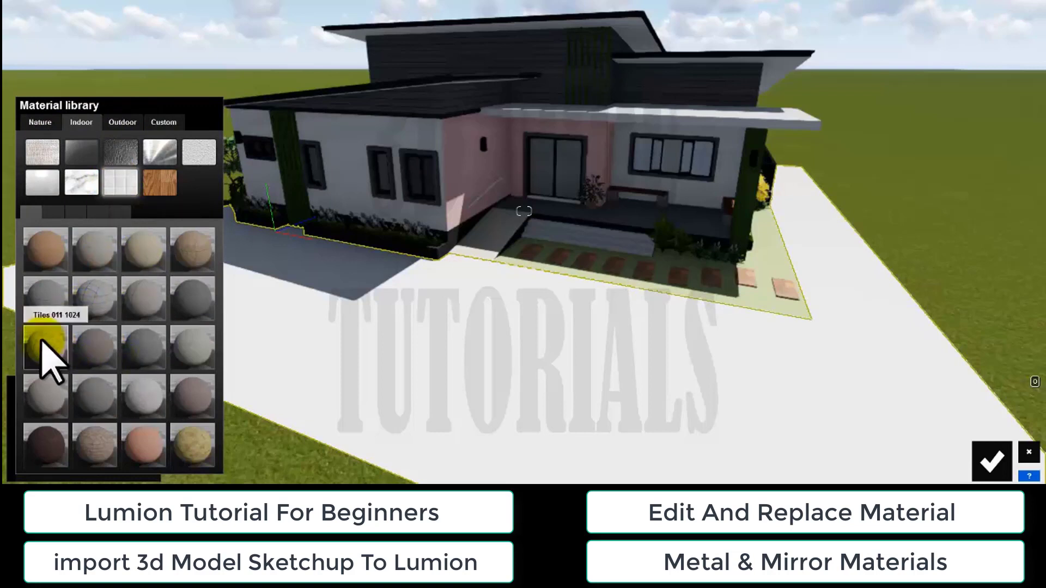
click(122, 122)
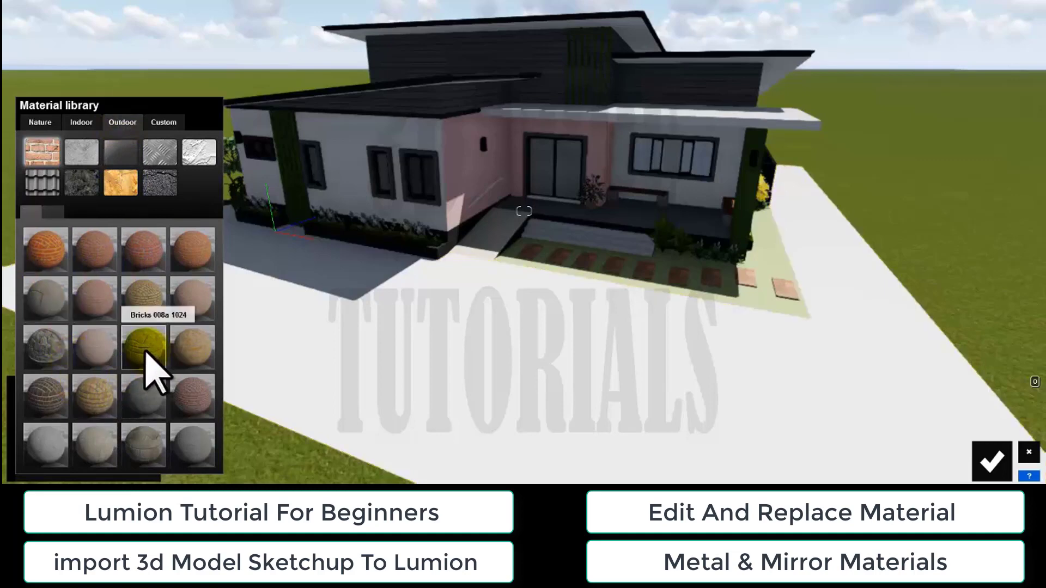
click(144, 351)
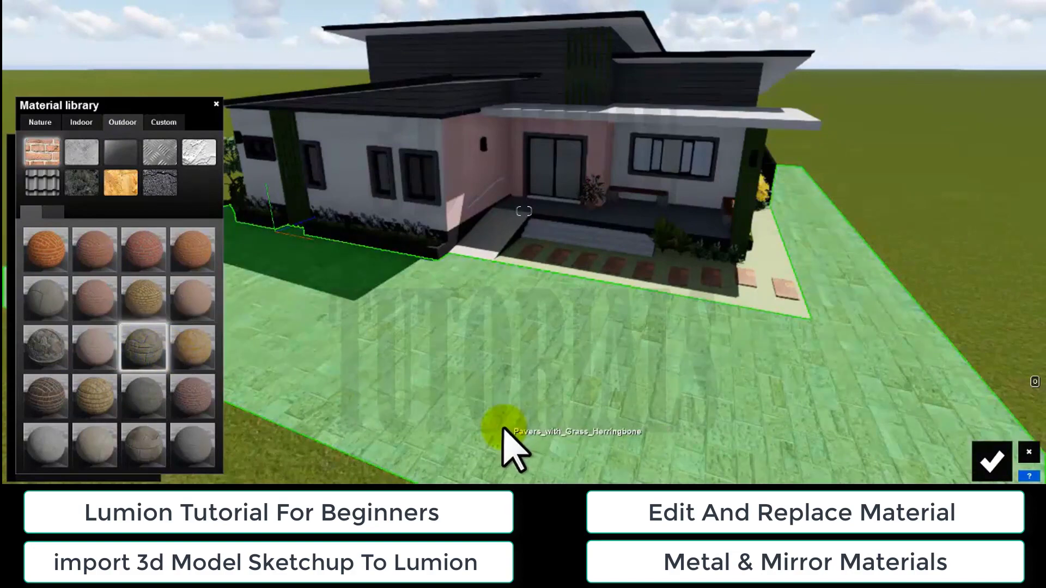
Slightly increase the texture scale of the brick material on the paved ground.
key(w)
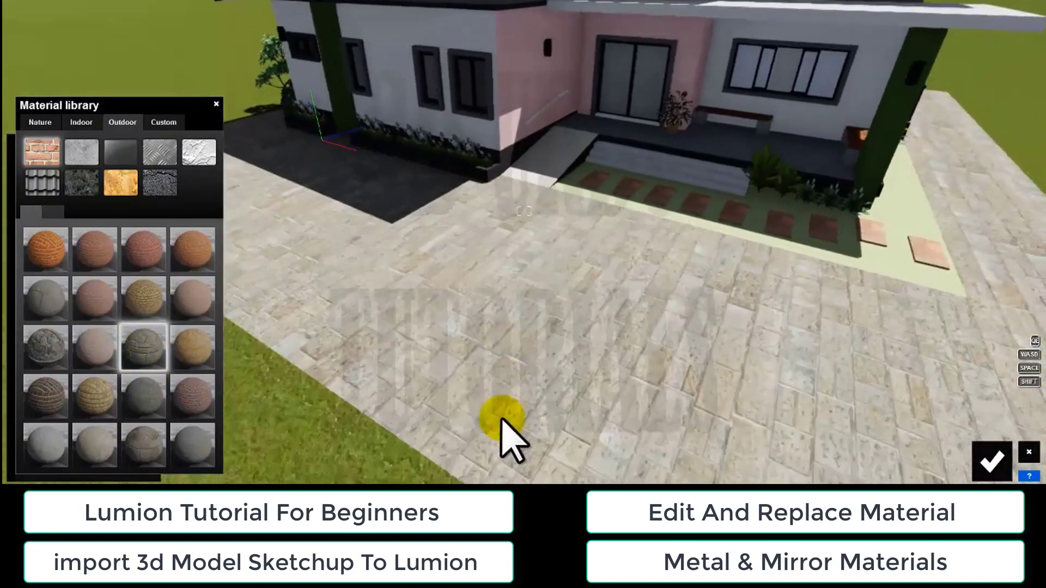
key(w)
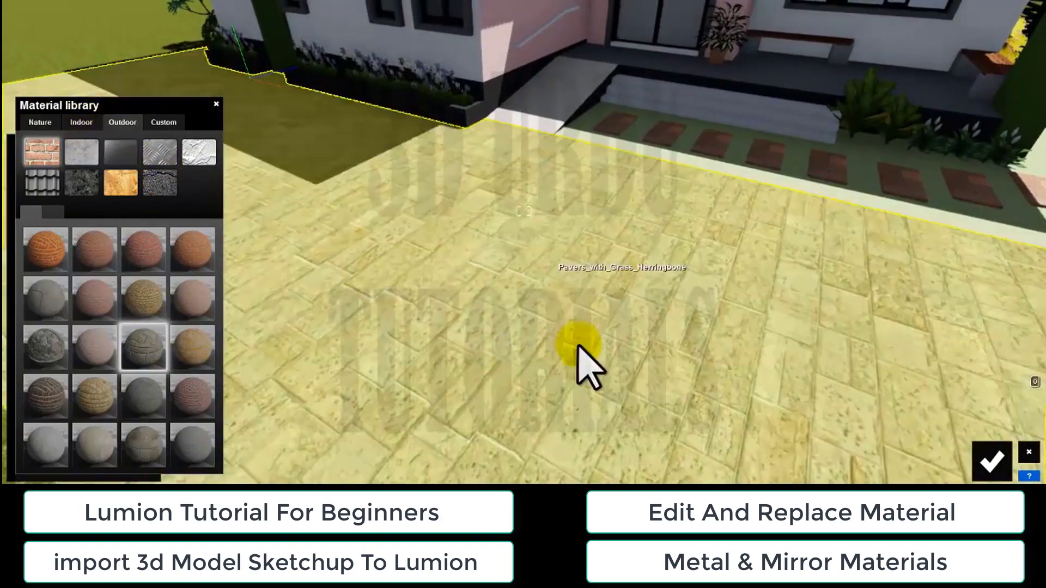
click(578, 348)
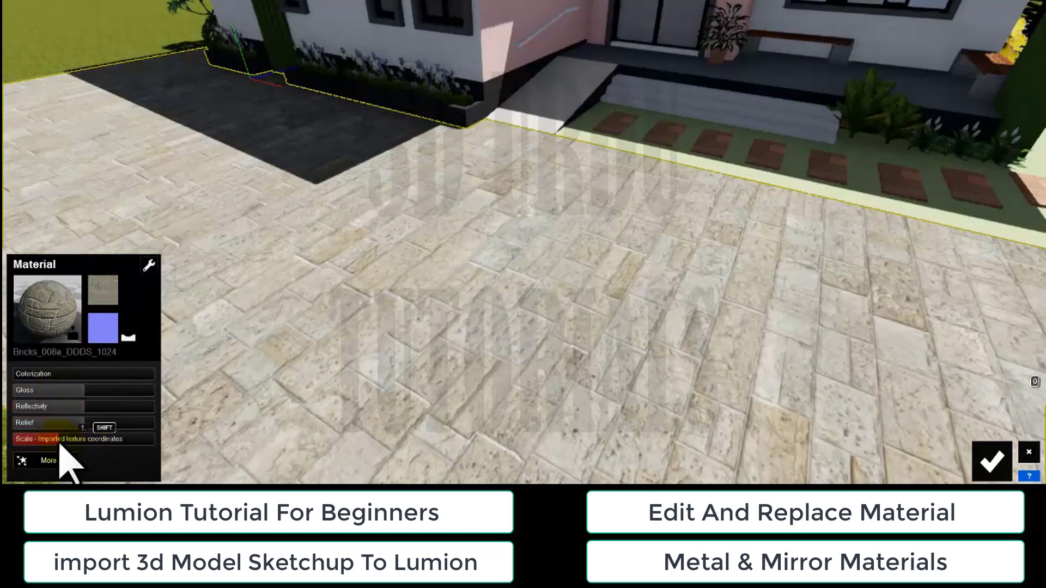
mouse_move(60, 442)
mouse_down()
mouse_move(21, 444)
mouse_move(64, 442)
mouse_up()
right_drag(552, 296, 515, 297)
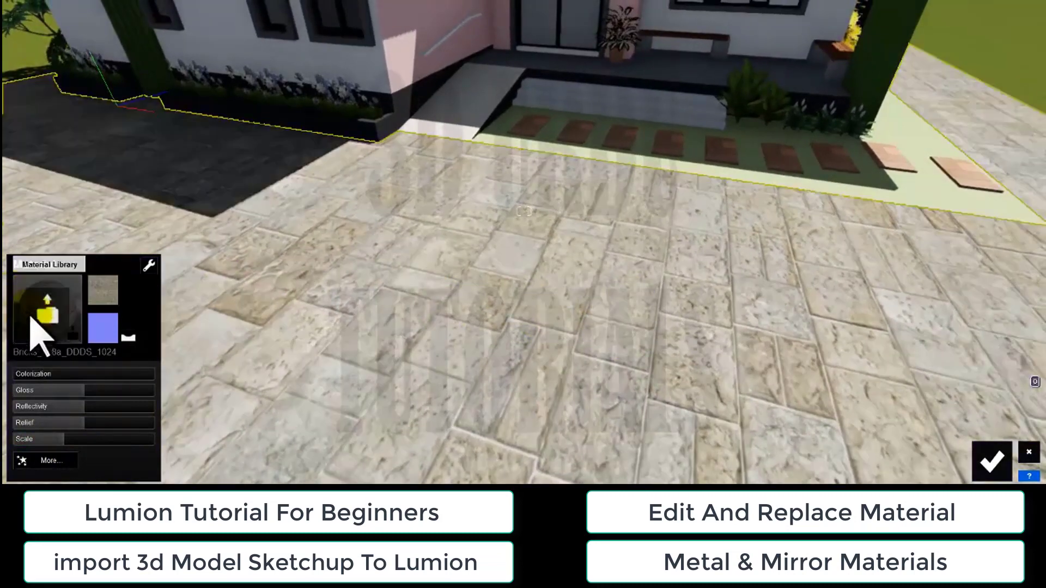
Replace the paved ground's material with the orange outdoor brick Bricks 001 1024.
click(45, 319)
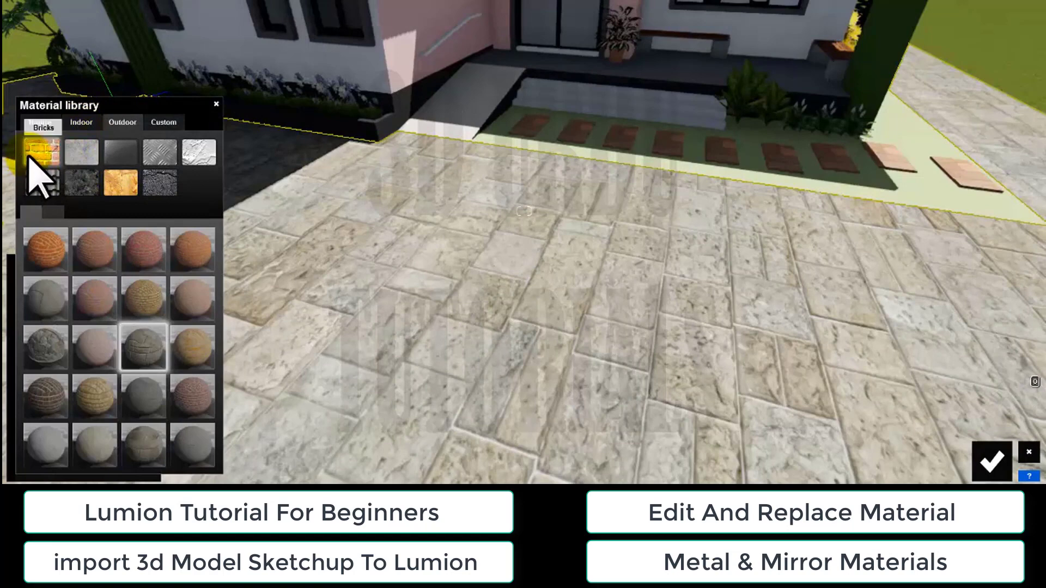
click(51, 251)
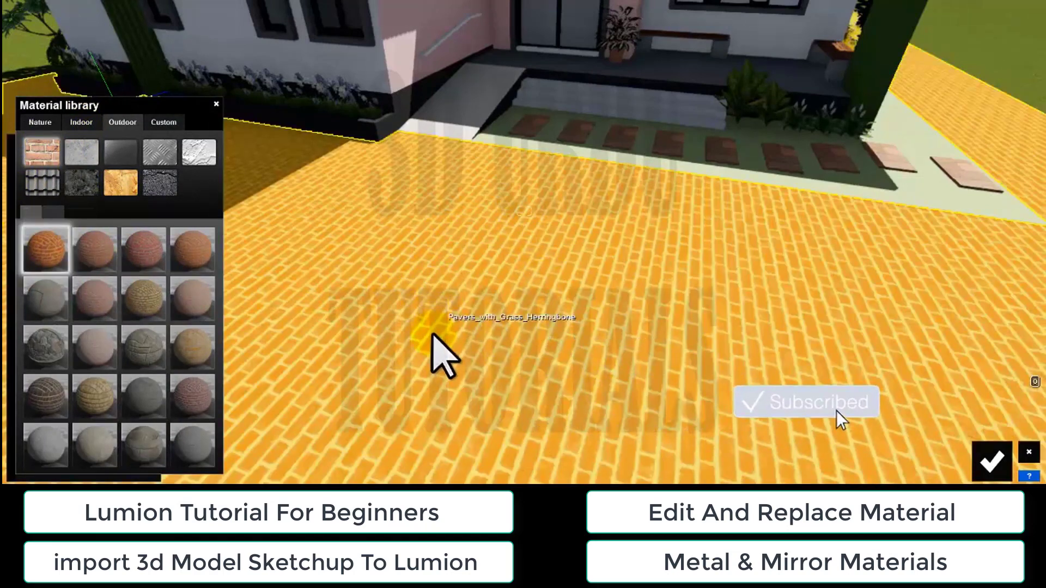
mouse_move(432, 331)
right_down()
mouse_move(439, 357)
mouse_move(432, 336)
mouse_move(431, 347)
right_up()
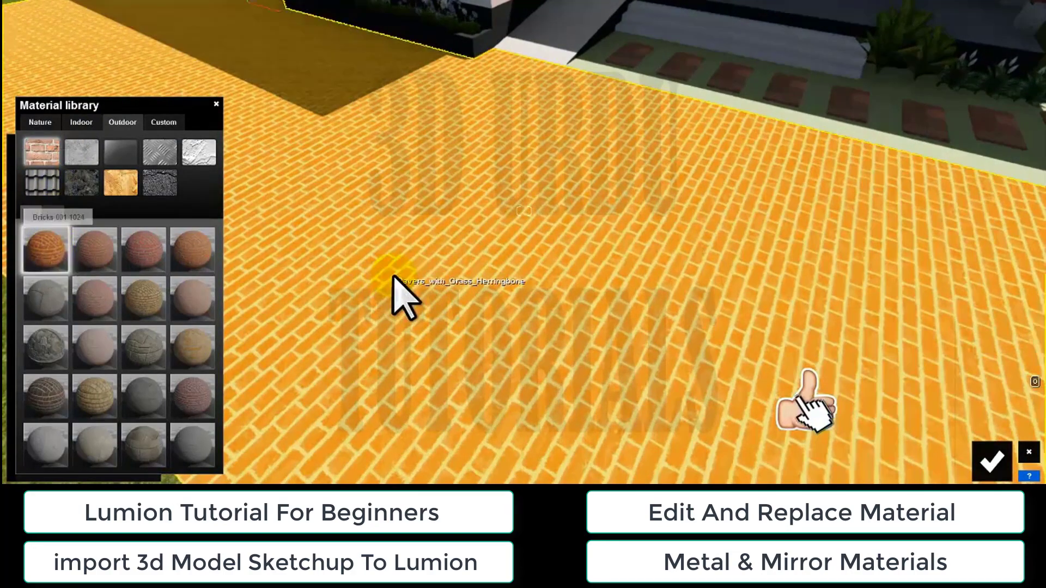
Load a custom brick image from the saved texture folders as the color map of the paving's brick material.
click(393, 274)
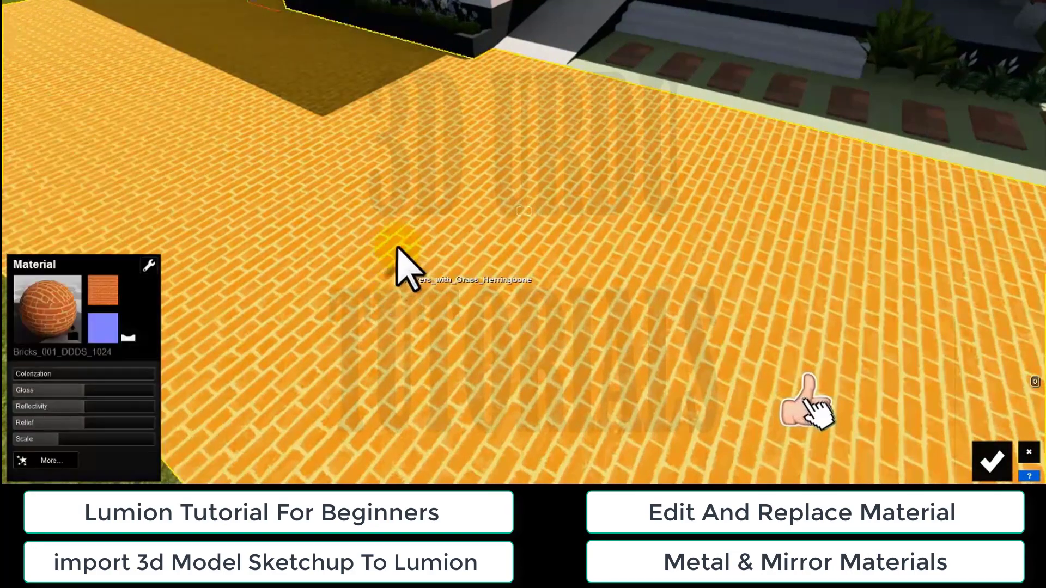
click(108, 291)
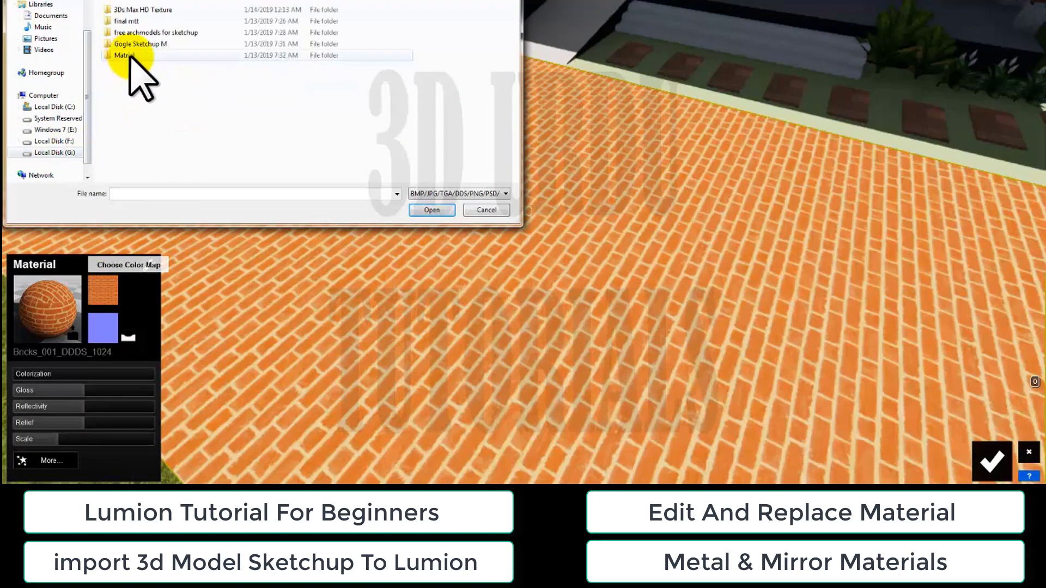
double_click(130, 56)
double_click(129, 68)
scroll(338, 114, down, 3)
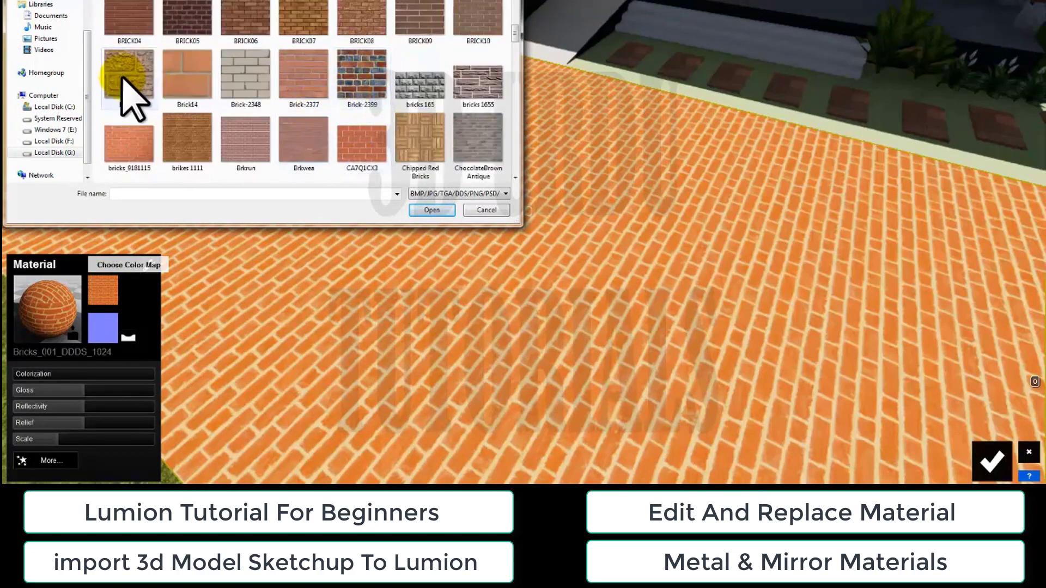
click(433, 210)
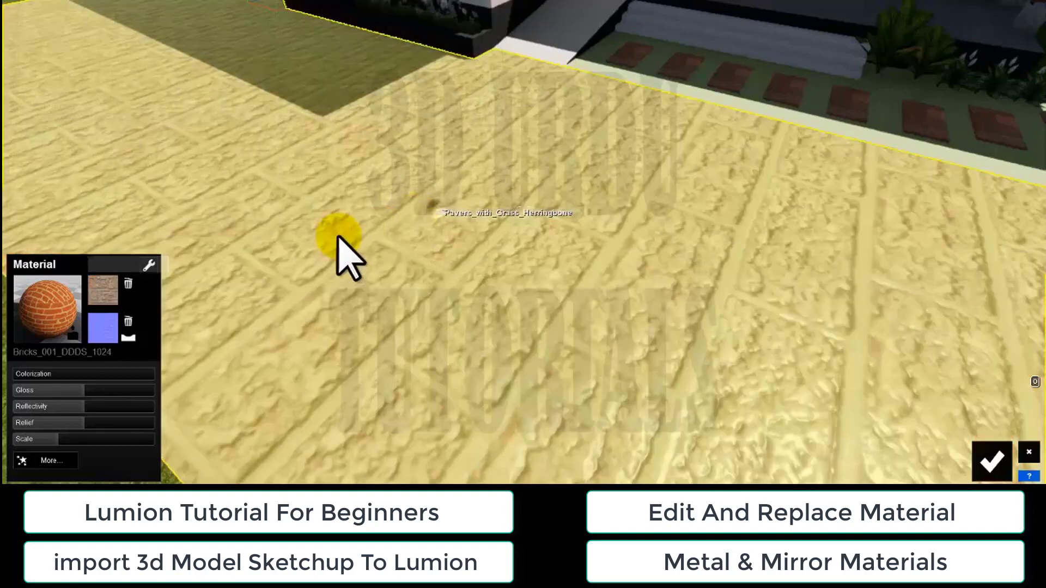
Set the paving material's scale to 0.6 and remove its custom color map.
key(s)
mouse_move(381, 321)
right_down()
mouse_move(392, 328)
mouse_move(369, 322)
right_up()
key(w)
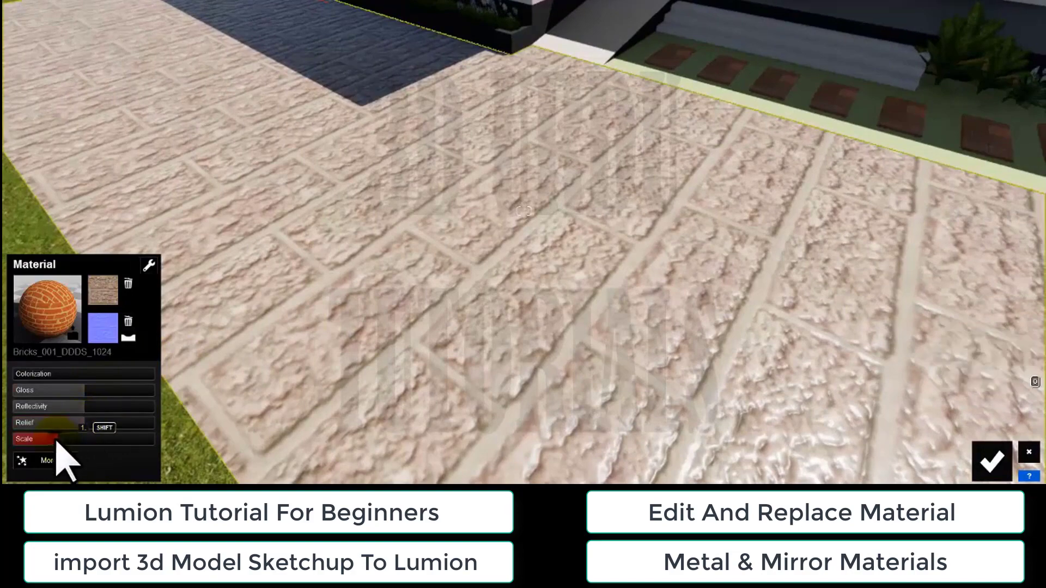
drag(57, 442, 54, 442)
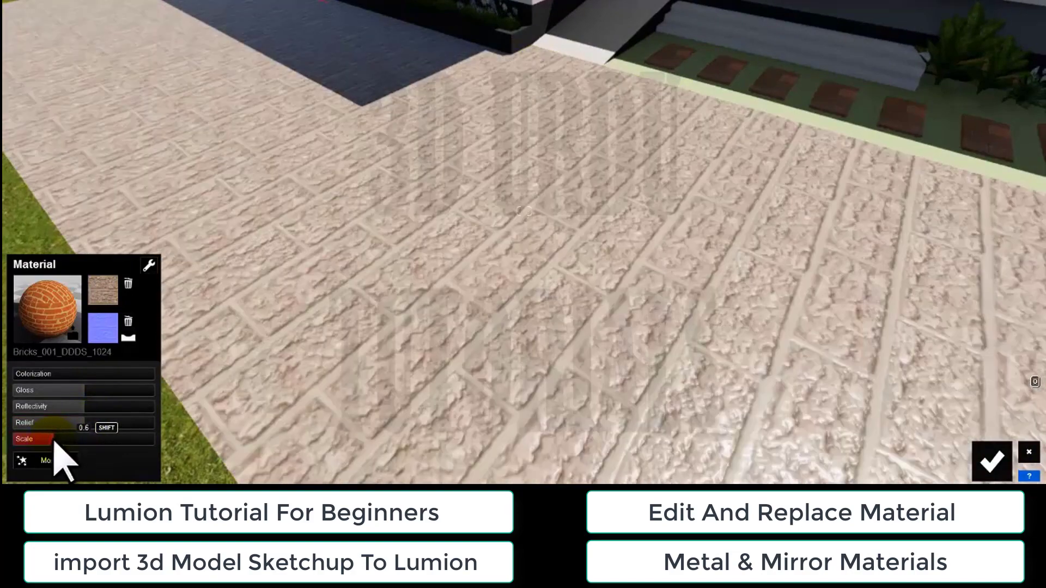
mouse_move(655, 315)
right_down()
mouse_move(663, 320)
mouse_move(656, 314)
right_up()
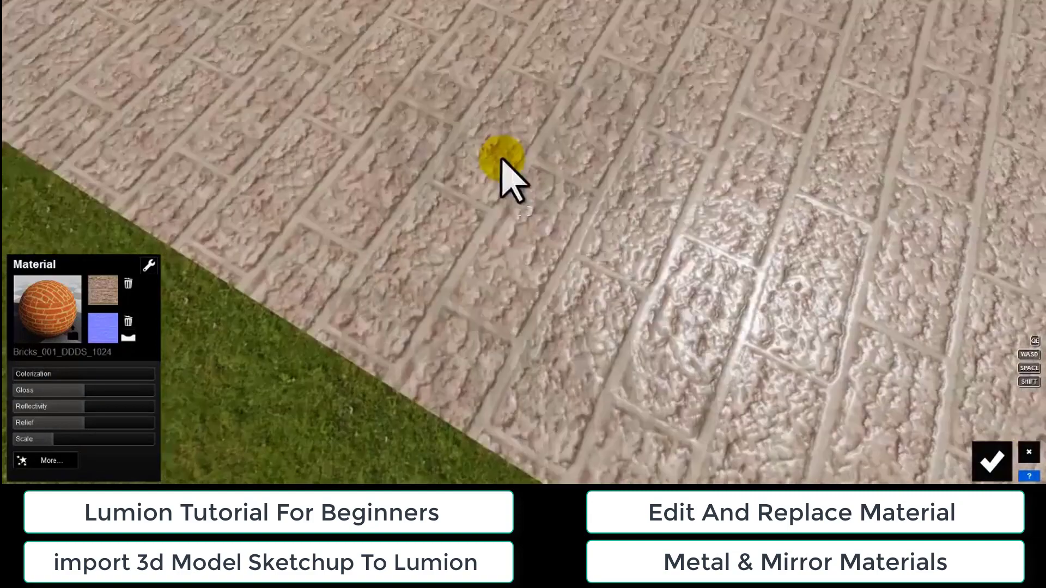
right_drag(501, 159, 572, 208)
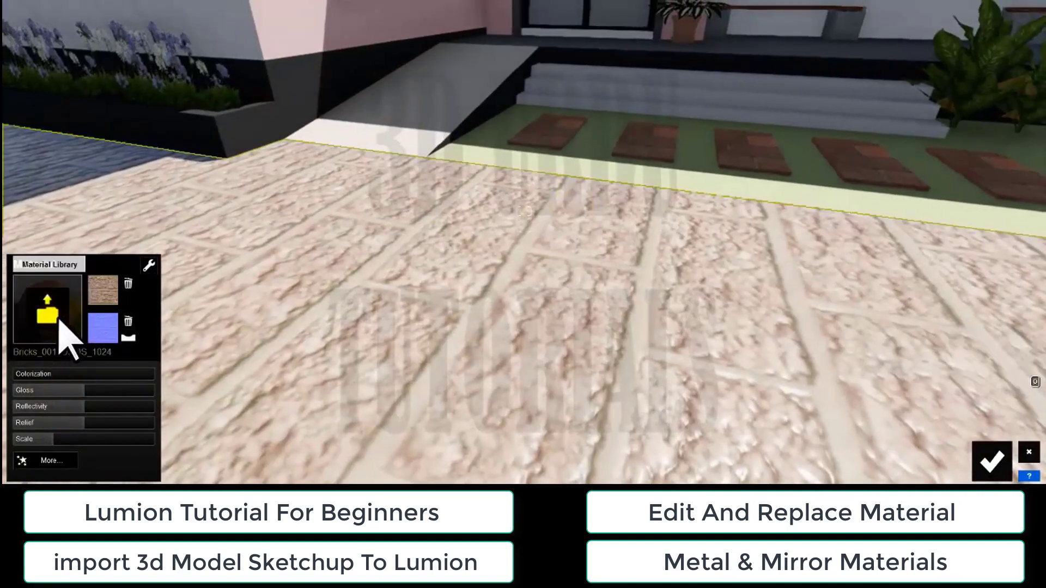
click(128, 283)
Replace the material of the grass strip around the stepping stones with the Ground 039 grass from the nature materials.
right_drag(440, 358, 472, 320)
scroll(561, 214, up, 3)
middle_drag(561, 214, 569, 369)
right_drag(569, 369, 576, 367)
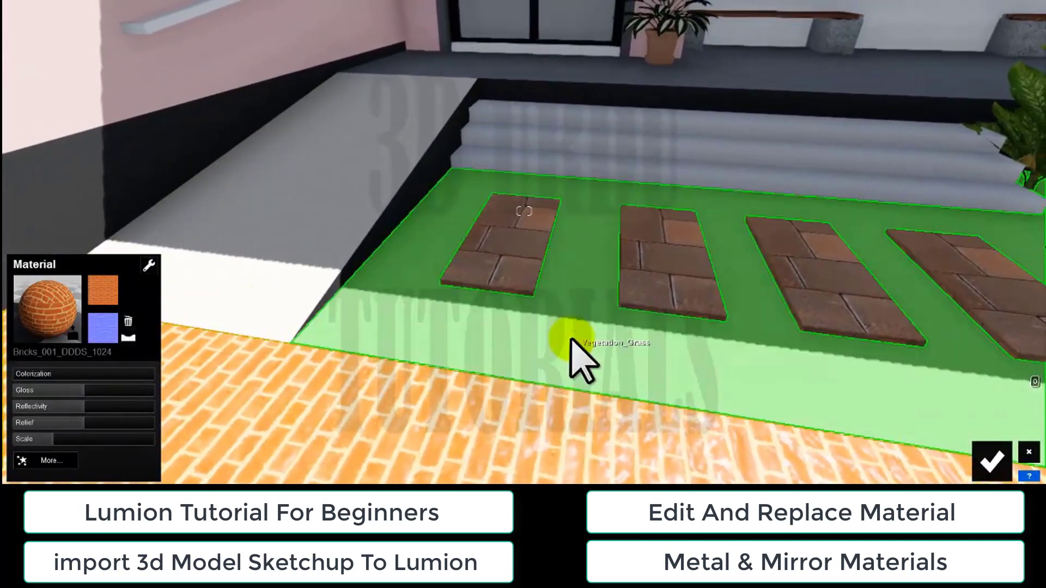
click(570, 338)
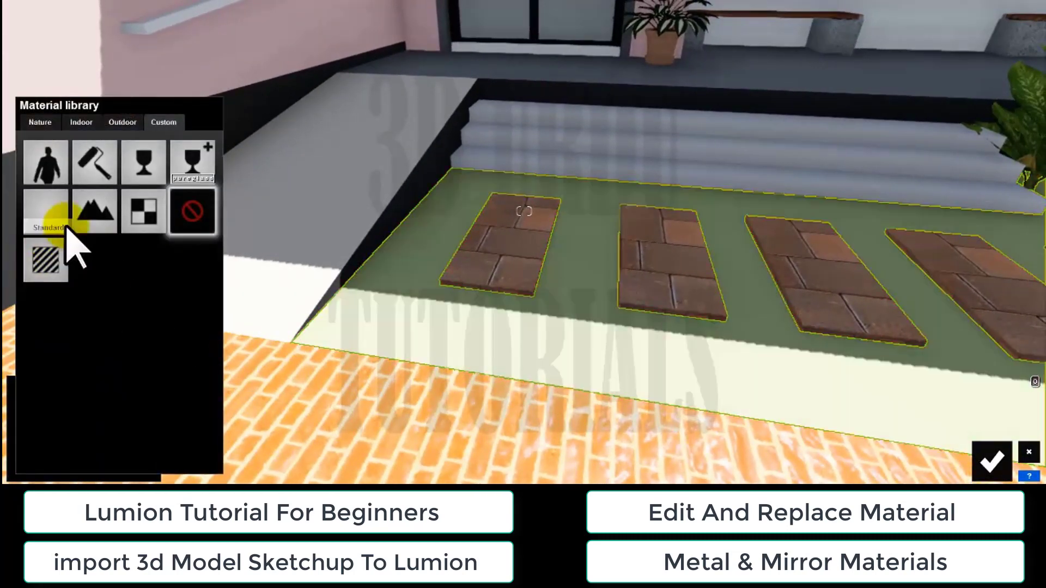
click(47, 124)
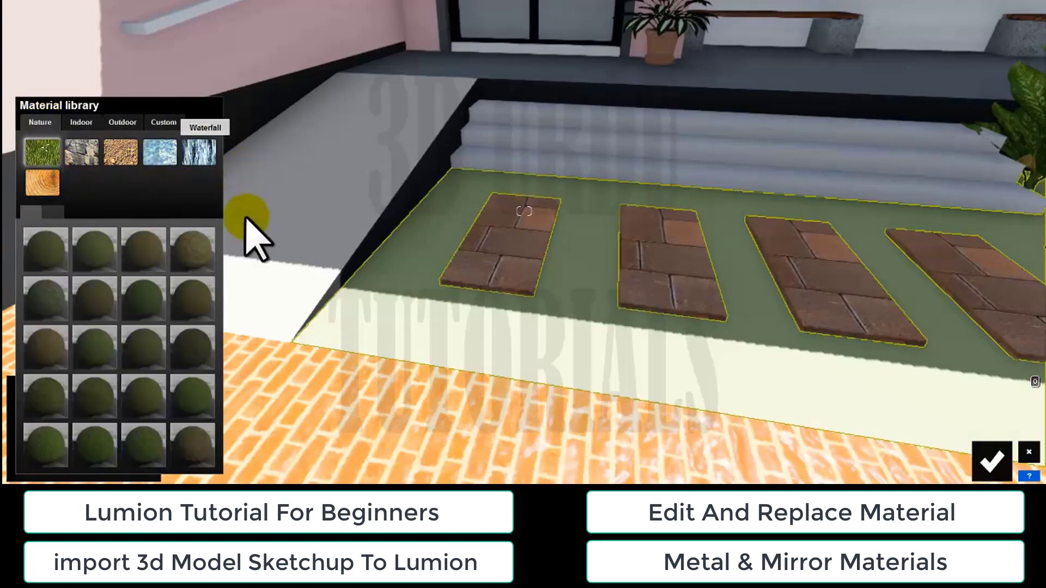
click(207, 389)
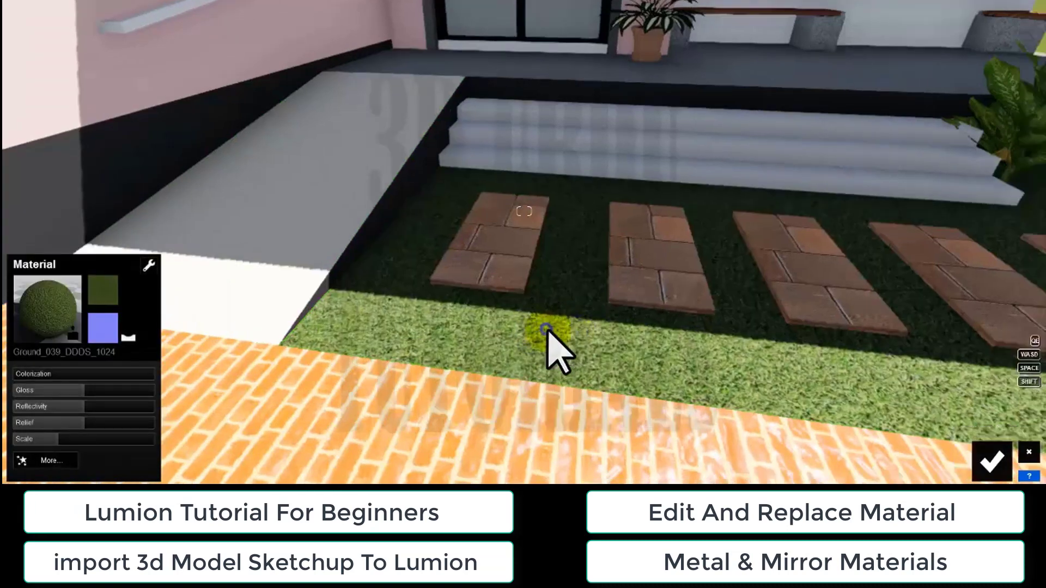
right_drag(546, 331, 545, 320)
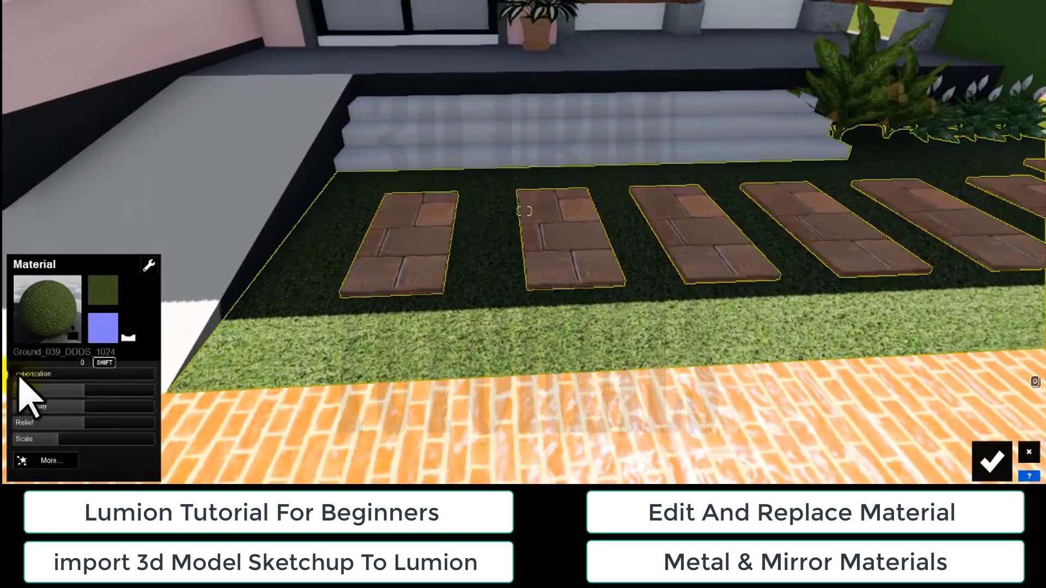
mouse_move(19, 375)
mouse_down()
mouse_move(123, 376)
mouse_move(5, 382)
mouse_up()
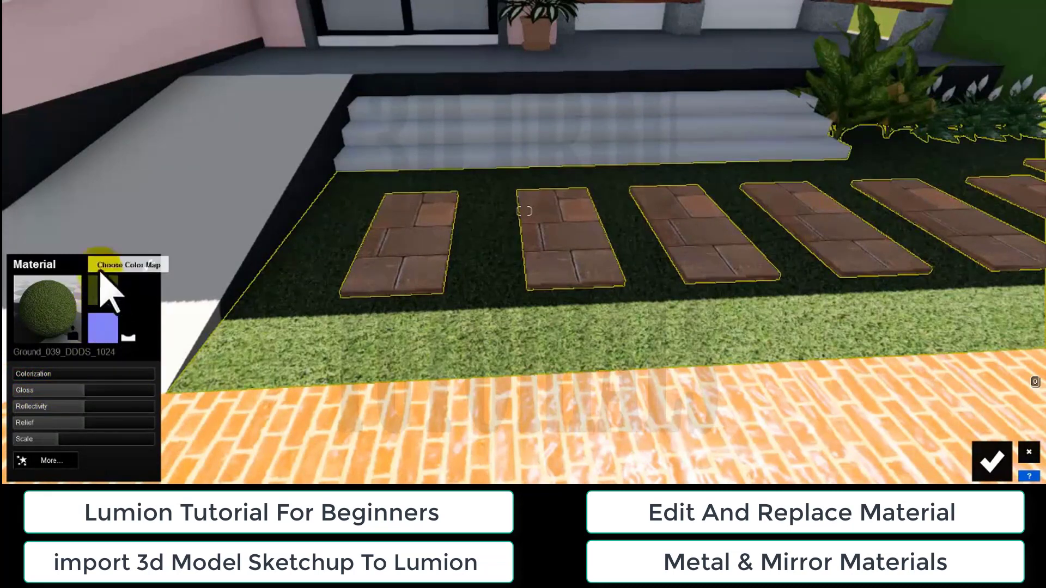
Replace the pink entrance wall's material with a rough grey material from the library.
right_drag(419, 350, 361, 380)
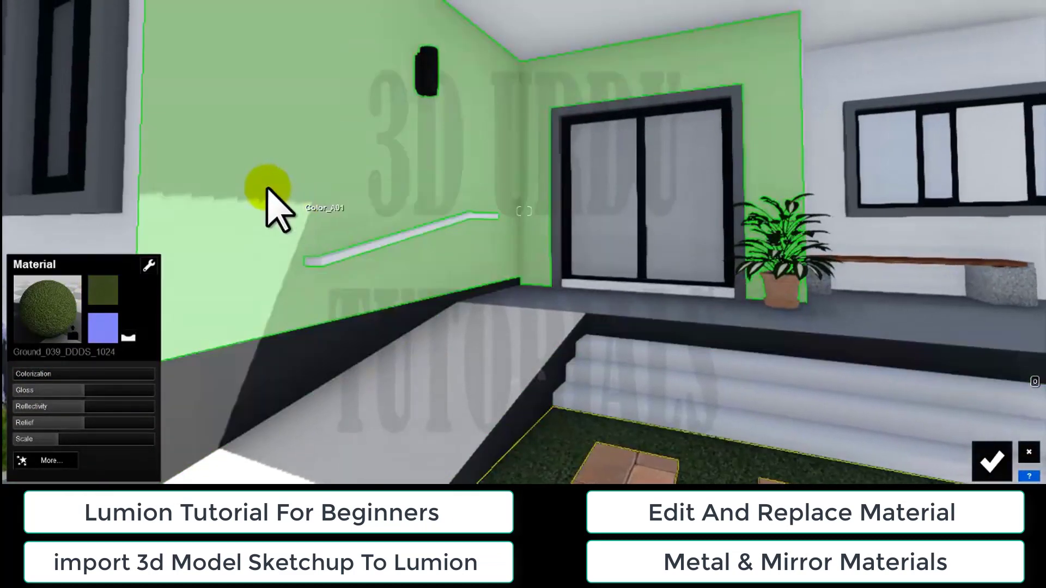
click(267, 181)
click(115, 154)
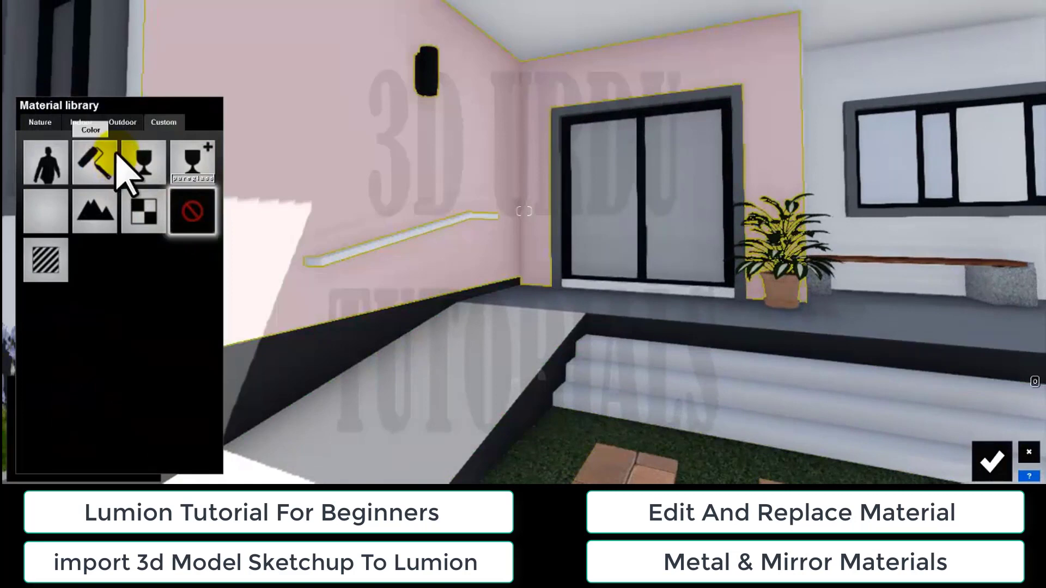
click(82, 123)
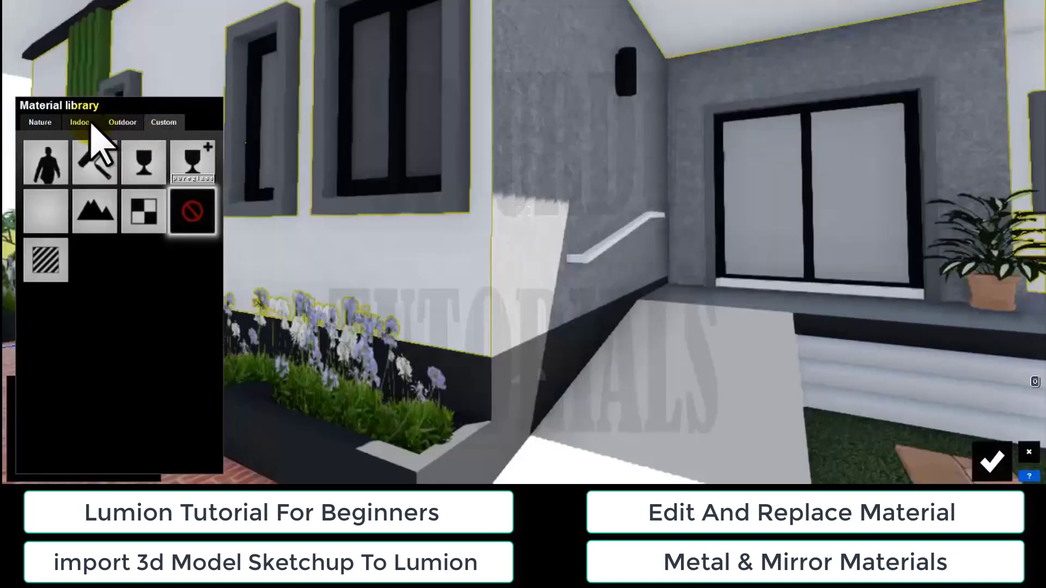
Replace the white exterior walls' material with the second outdoor plaster, a bluish grey one, and inspect it up close.
click(126, 126)
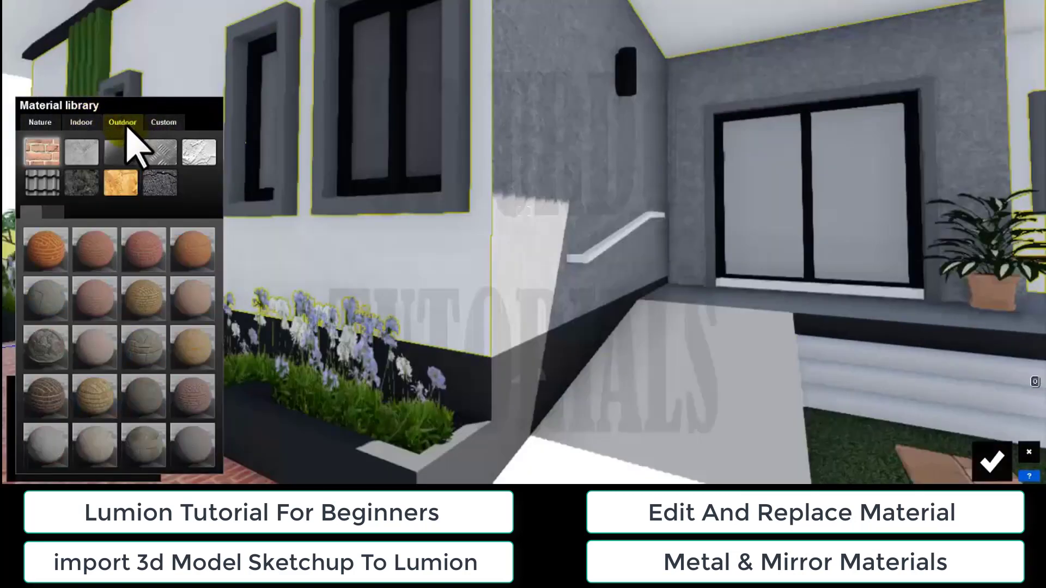
click(209, 155)
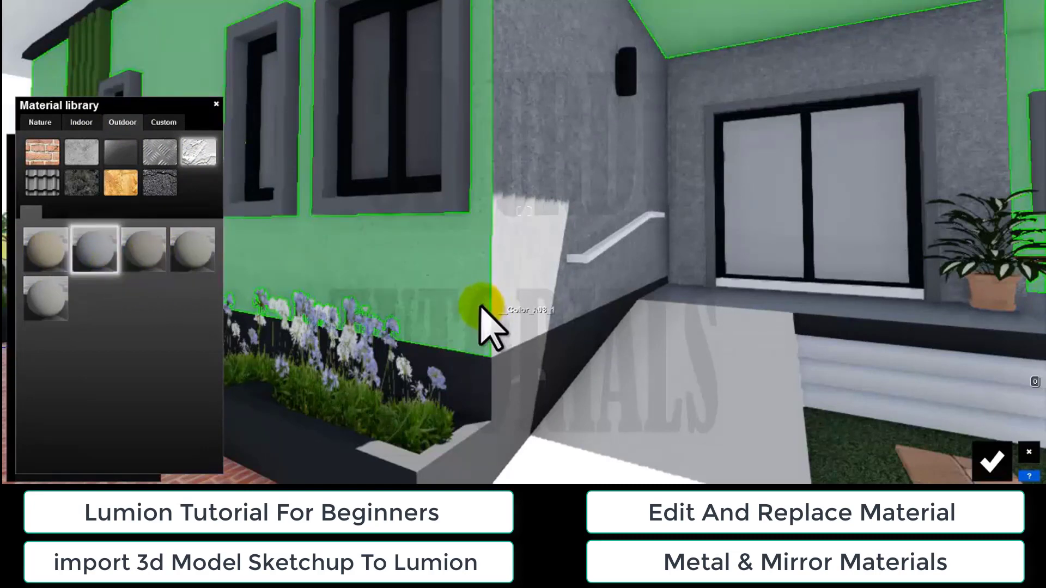
right_drag(479, 305, 478, 305)
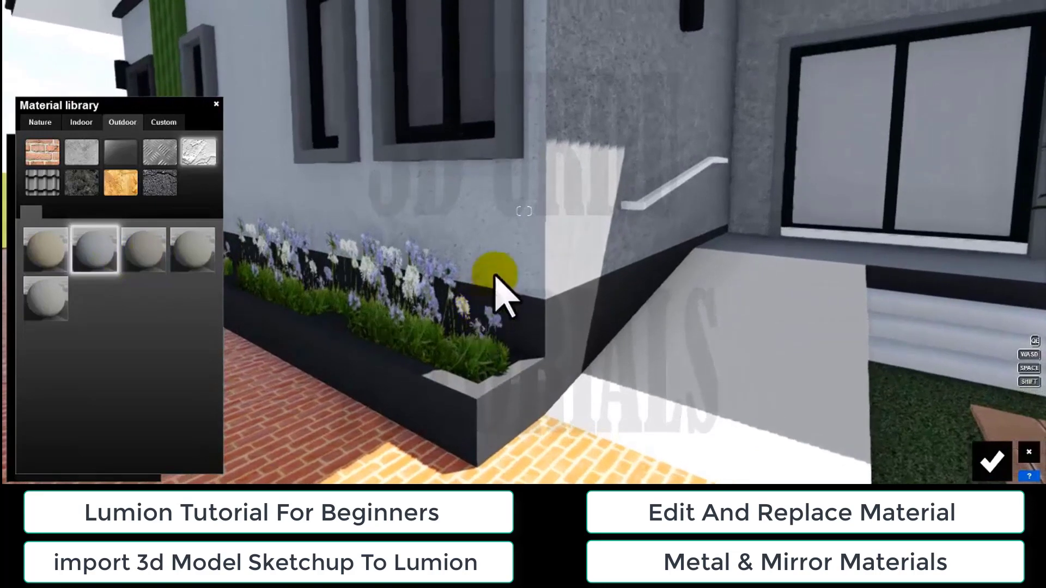
key(w)
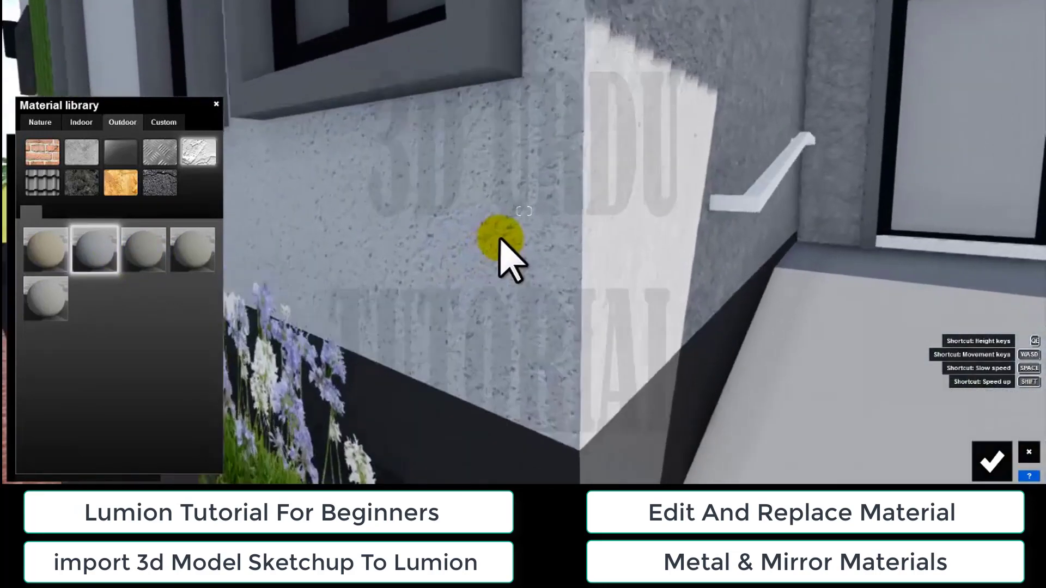
right_drag(498, 239, 511, 258)
key(s)
key(s)
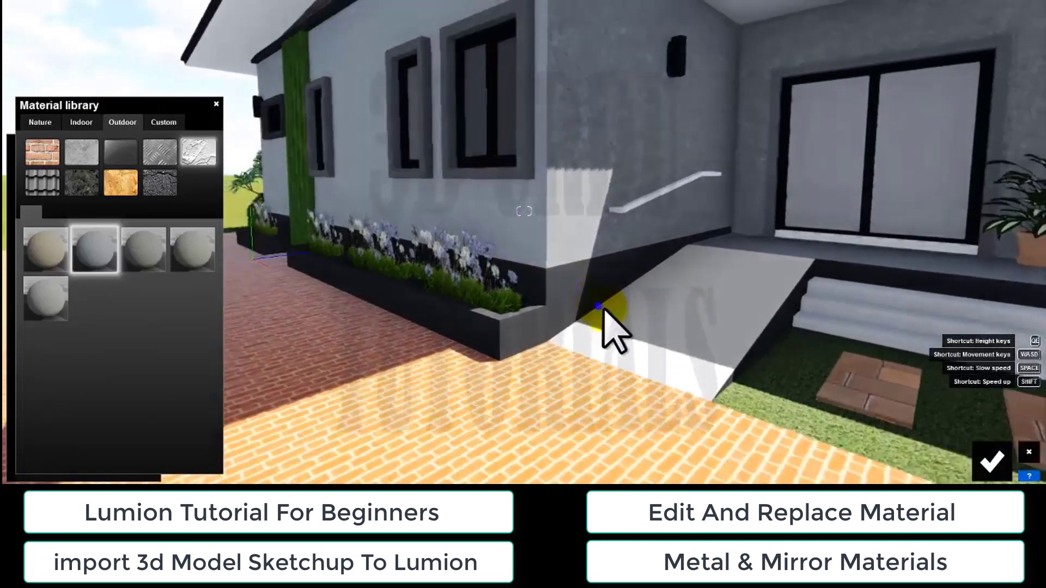
Assign the custom Glass material to the sliding entrance door's panes and the blue panes of the porch window.
right_drag(603, 309, 598, 299)
click(644, 216)
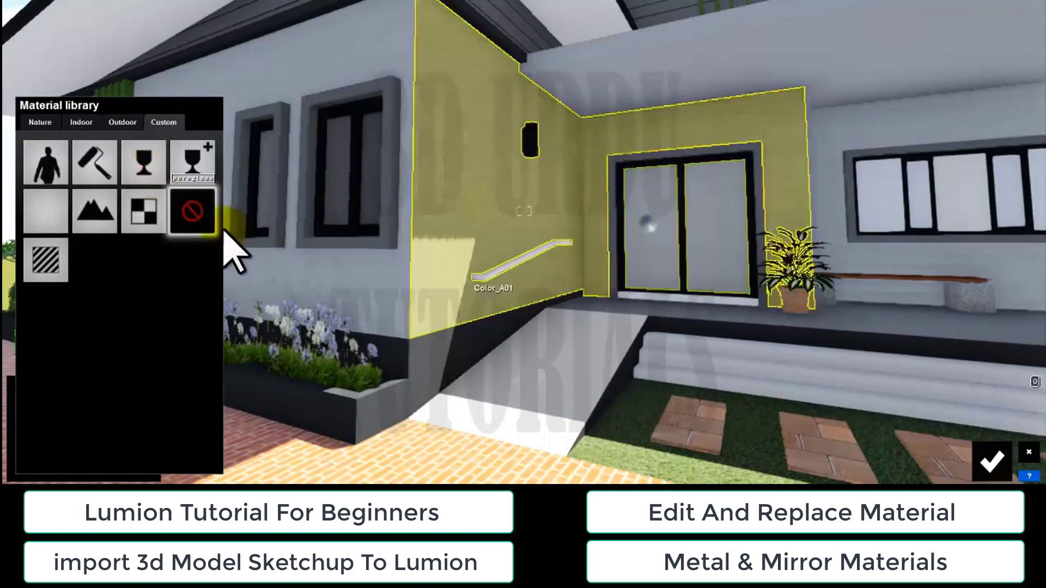
click(143, 164)
drag(142, 158, 675, 245)
right_drag(675, 245, 691, 87)
click(699, 111)
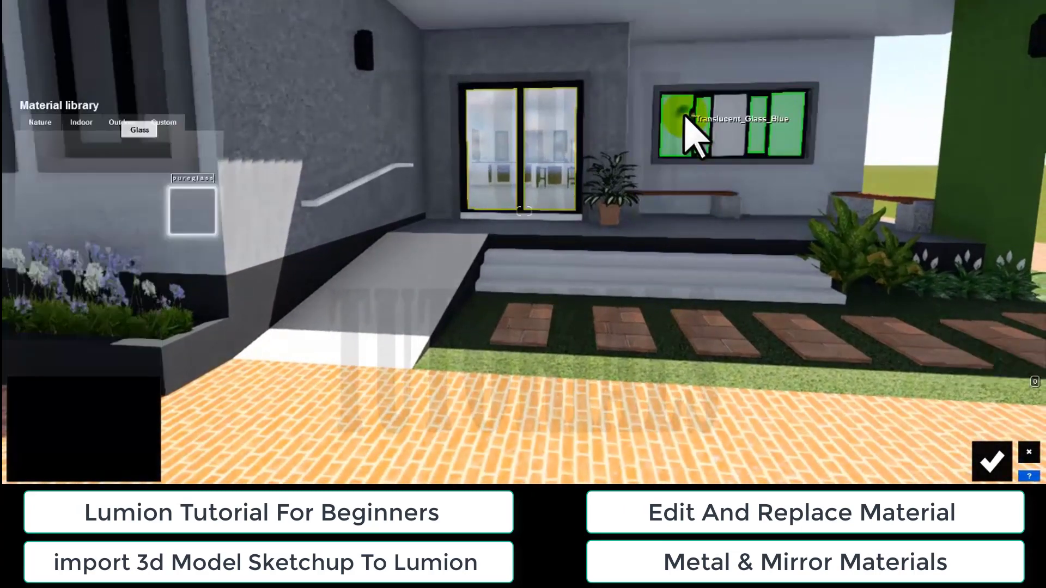
click(146, 162)
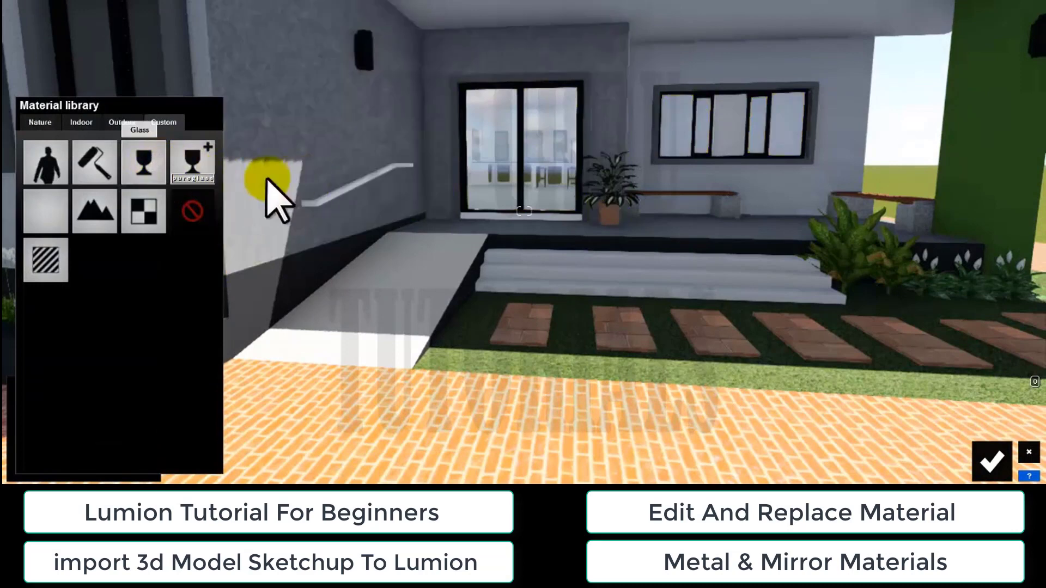
Slightly increase the reflectivity of the sliding entrance door's glass.
click(509, 187)
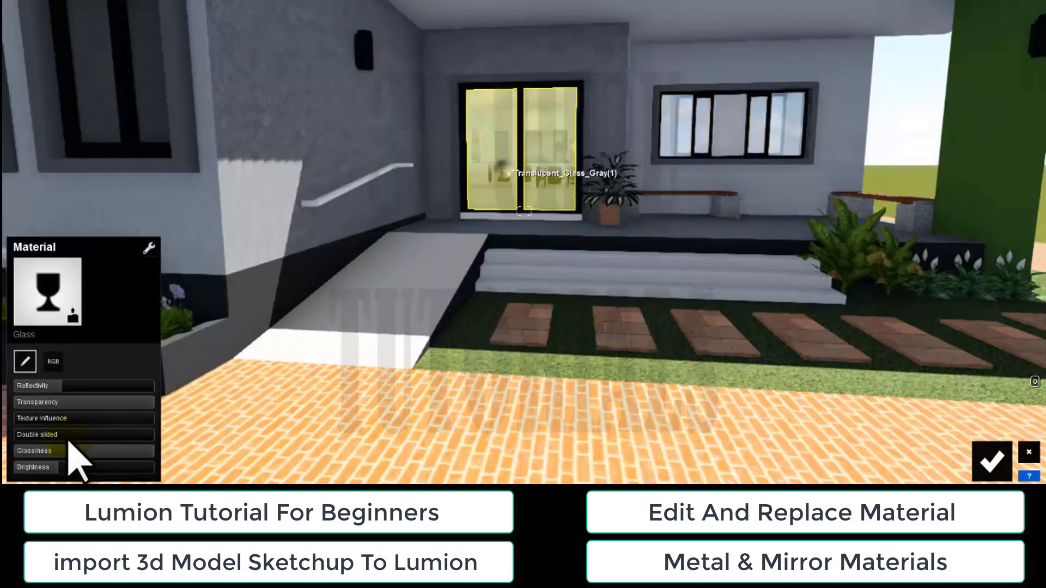
mouse_move(50, 386)
mouse_down()
mouse_move(85, 387)
mouse_move(67, 388)
mouse_up()
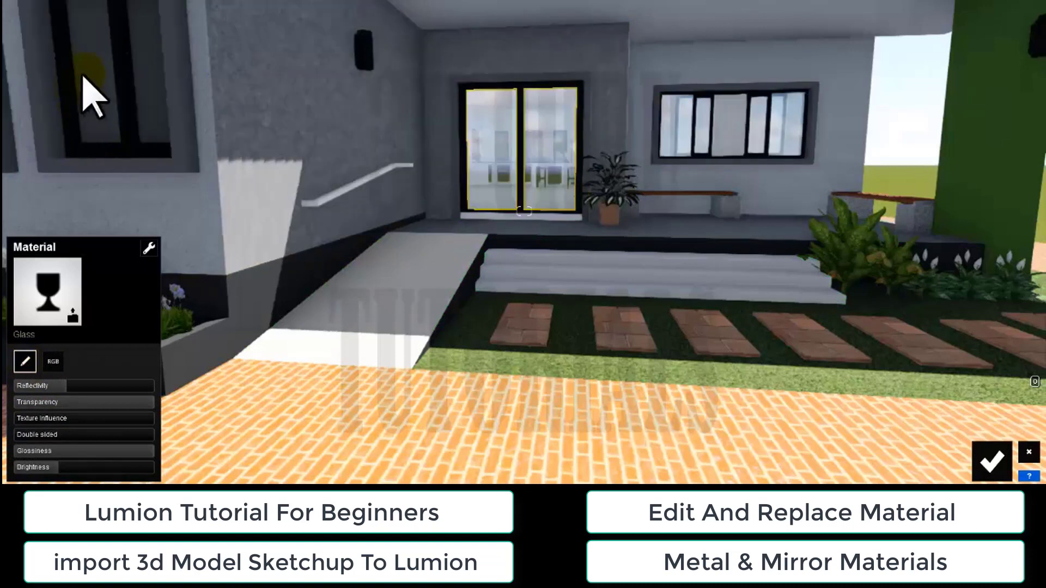
Assign the custom Glass material to the panes of the double window and the narrow window above the flower bed.
mouse_move(321, 234)
right_down()
mouse_move(313, 237)
mouse_move(338, 226)
right_up()
key(a)
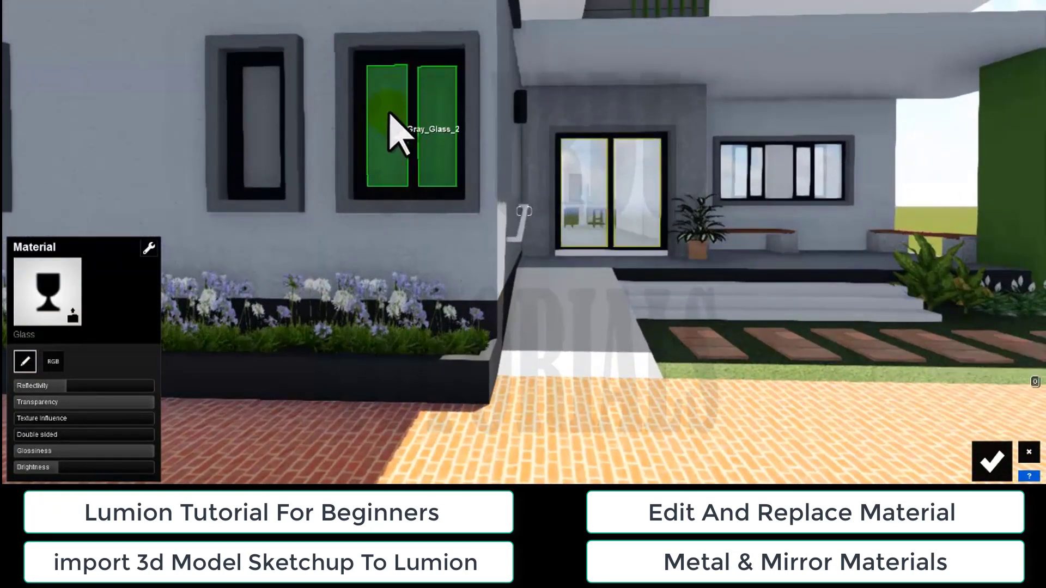
click(402, 153)
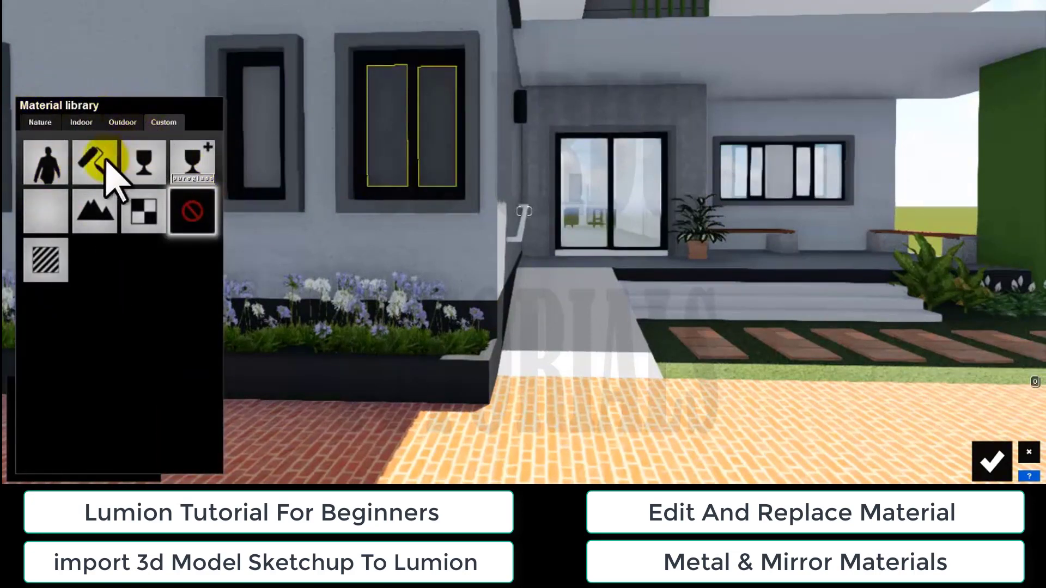
click(146, 161)
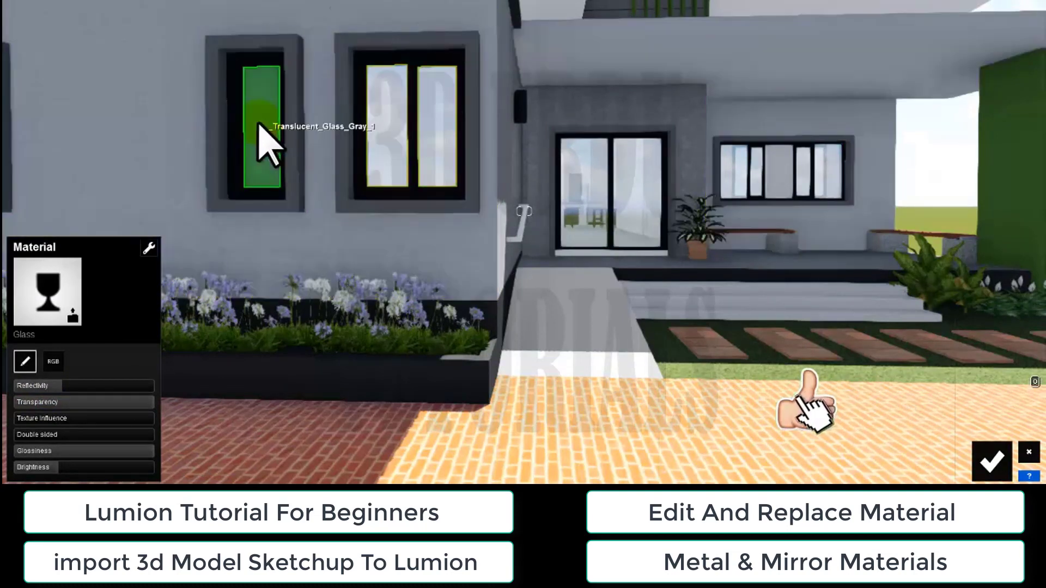
click(264, 143)
click(147, 171)
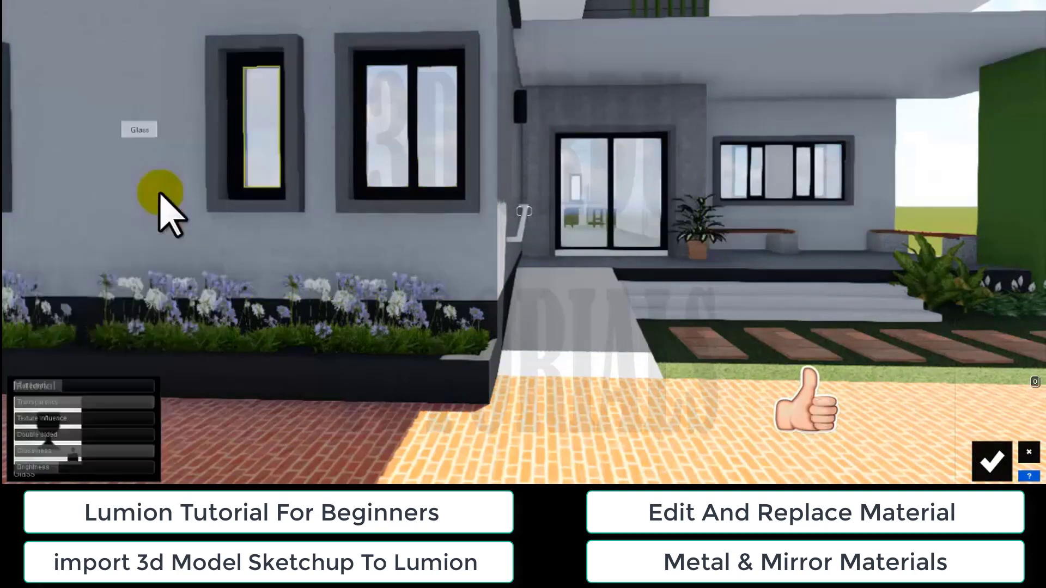
Replace the white roof soffit's material with the light grey block material, the last one on the second page of outdoor bricks.
key(s)
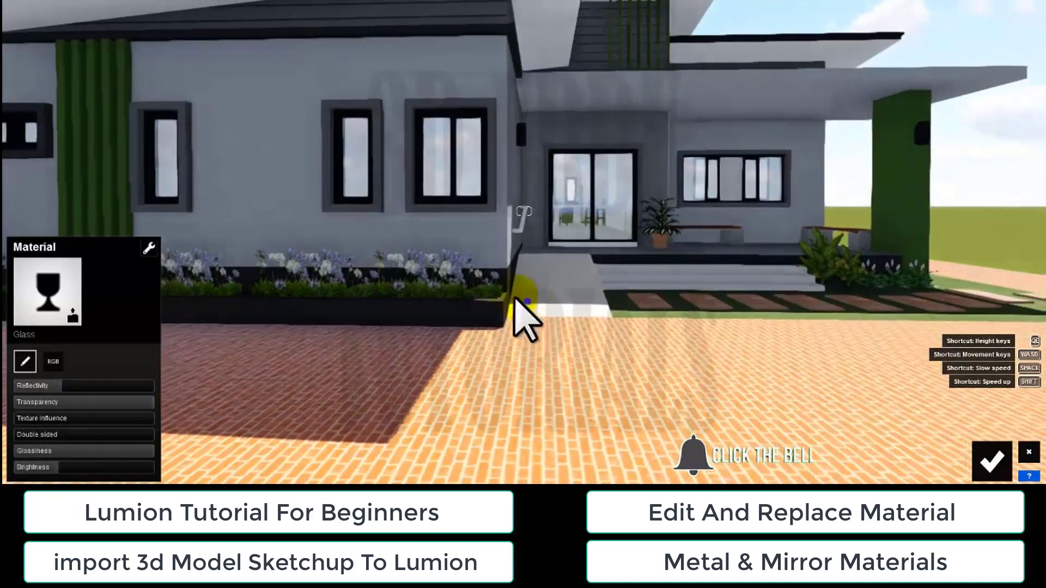
right_drag(515, 299, 523, 301)
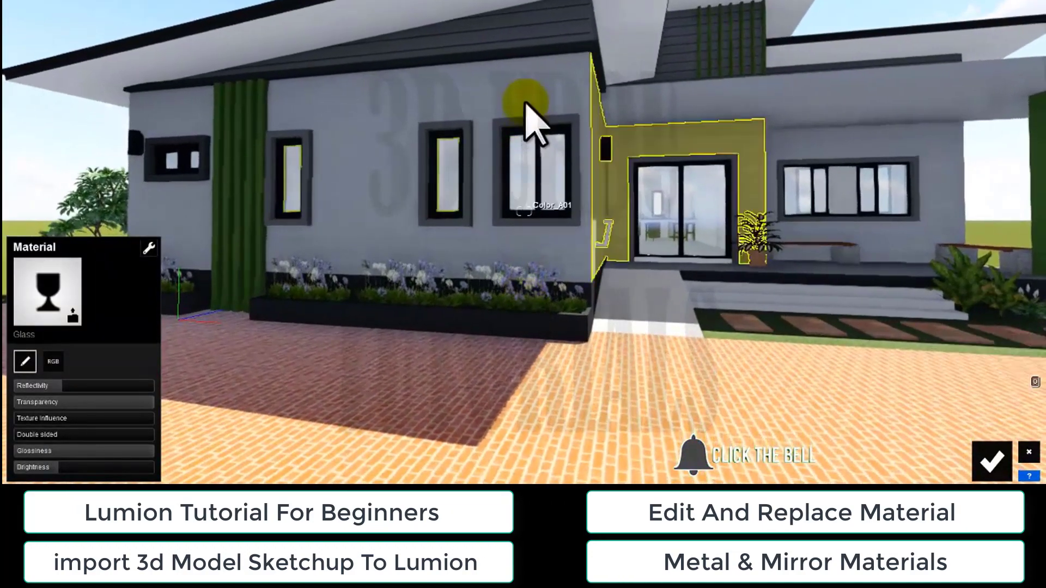
click(496, 27)
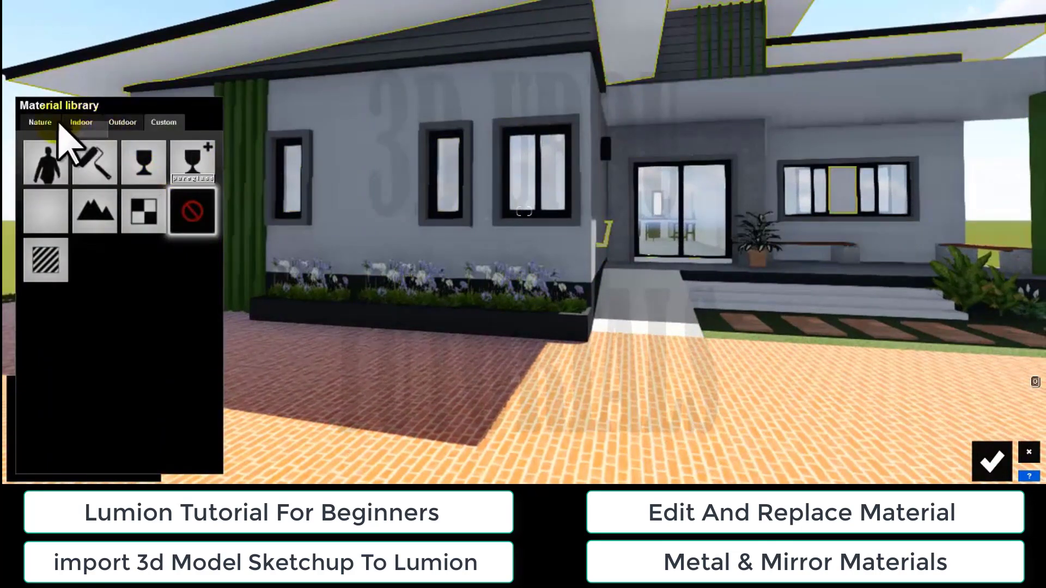
click(128, 125)
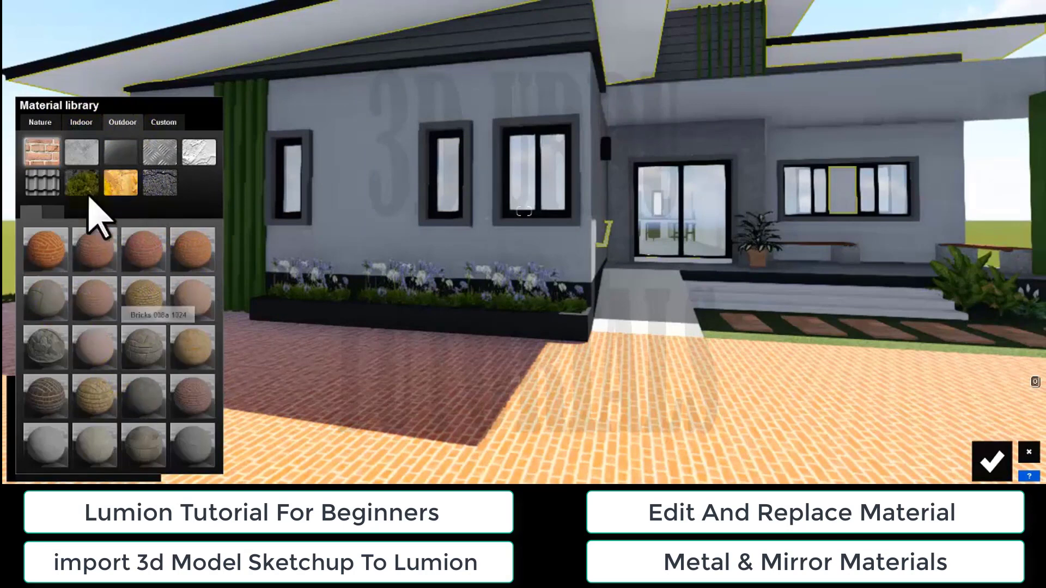
click(58, 213)
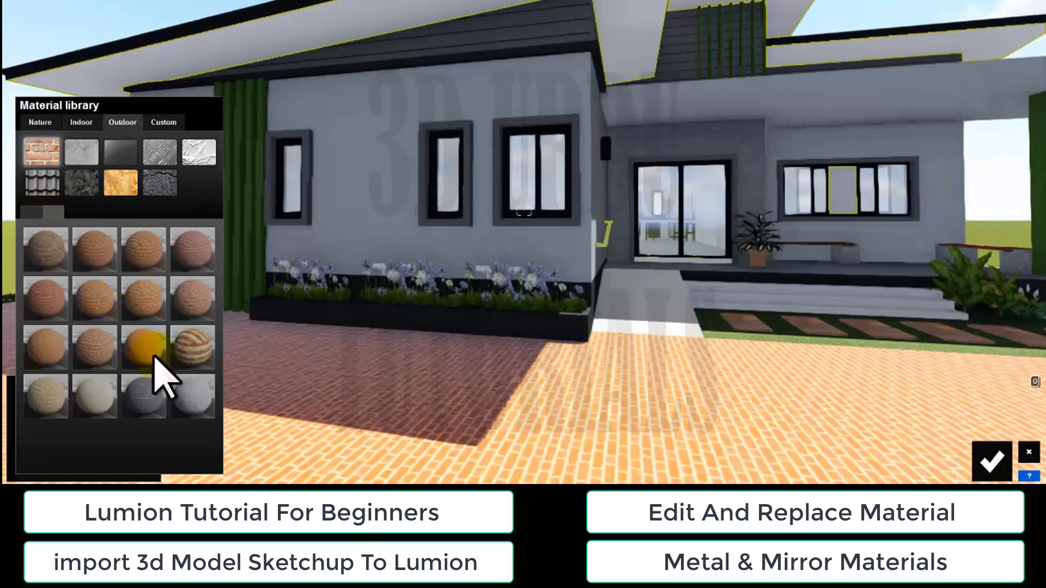
click(371, 223)
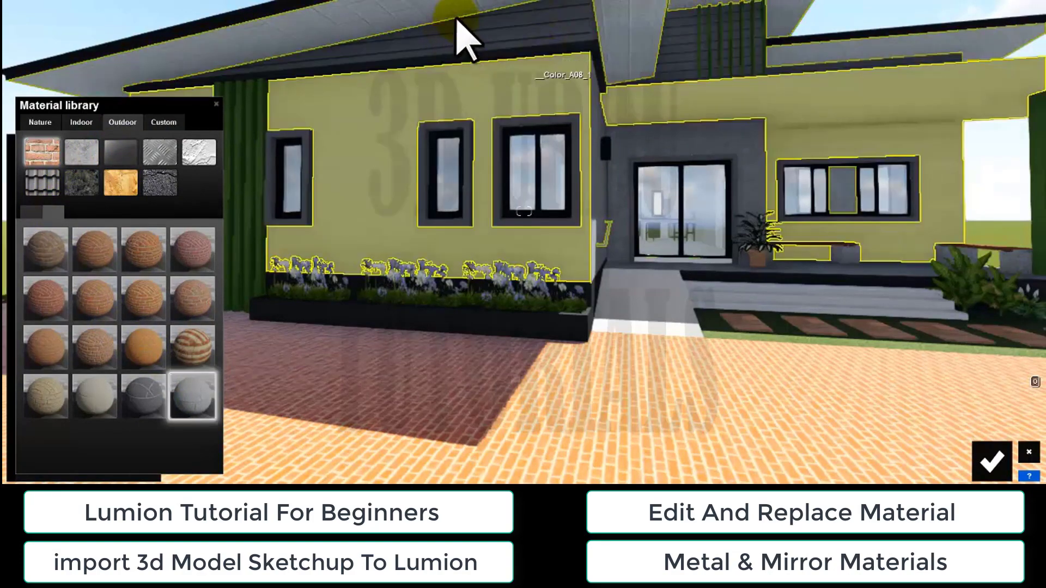
Replace the material shared by the white entrance steps and the porch floor with the custom Standard material.
right_drag(535, 72, 525, 75)
key(d)
key(d)
right_drag(606, 129, 315, 235)
key(w)
key(w)
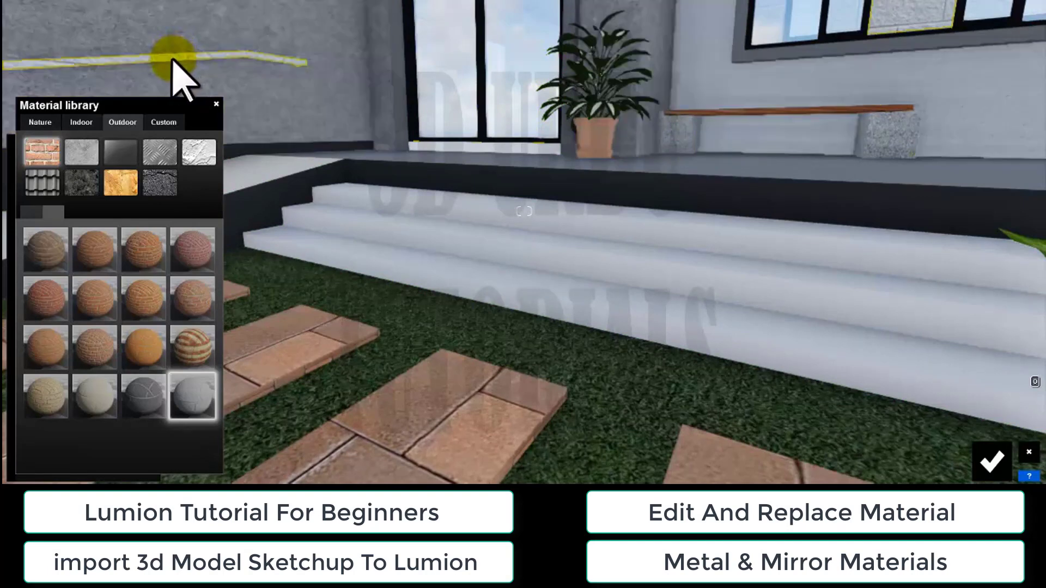
key(a)
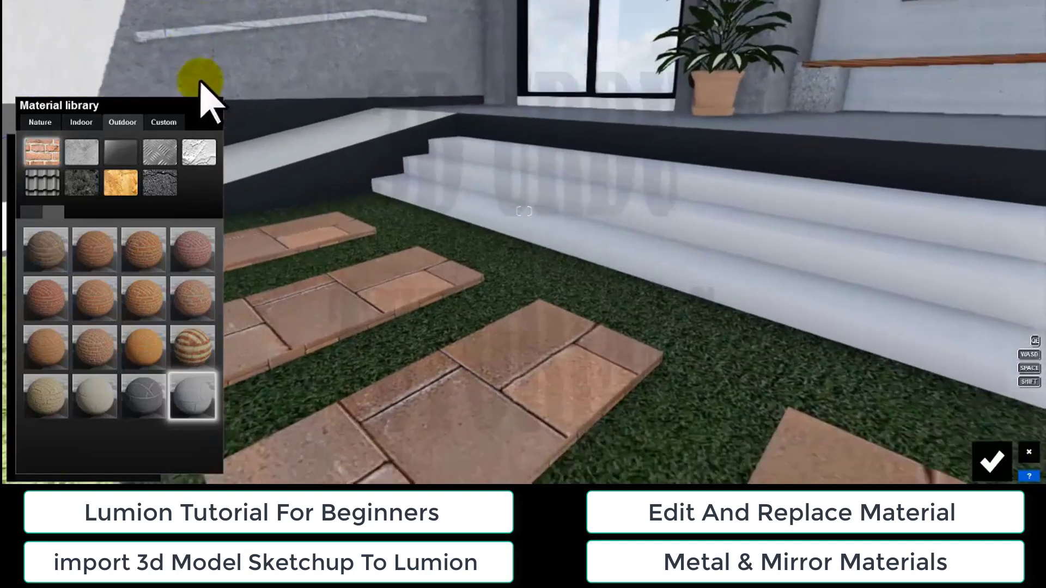
key(w)
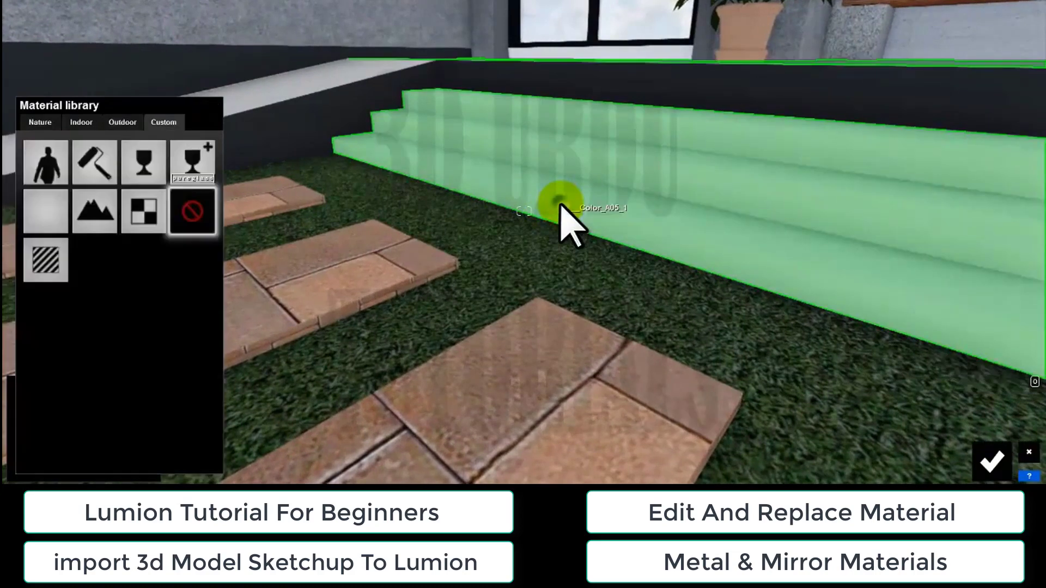
click(45, 223)
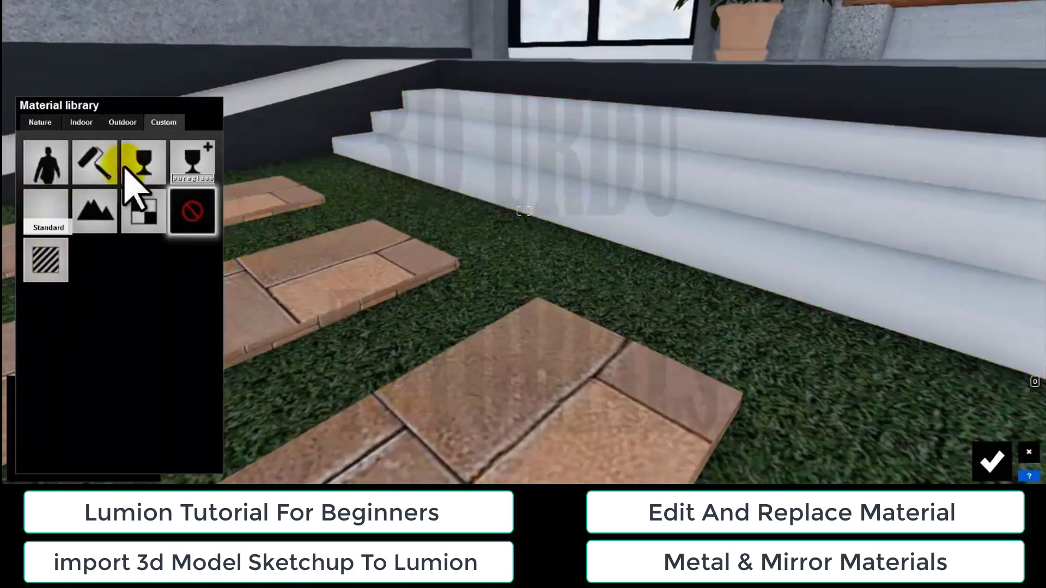
click(400, 234)
Inspect the material of the wide window's middle pane and open the material library for it.
right_drag(583, 234, 451, 280)
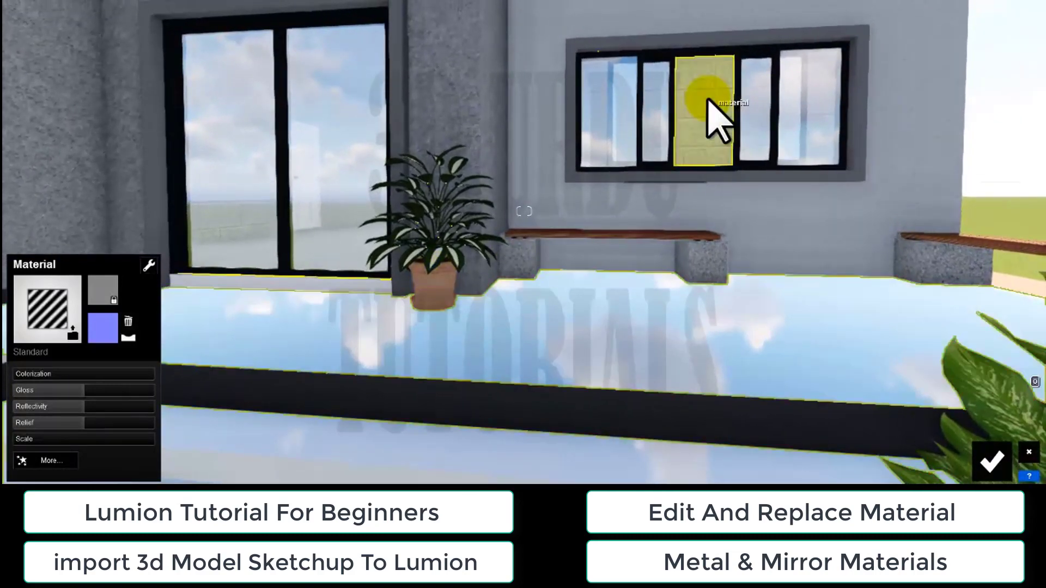
click(707, 100)
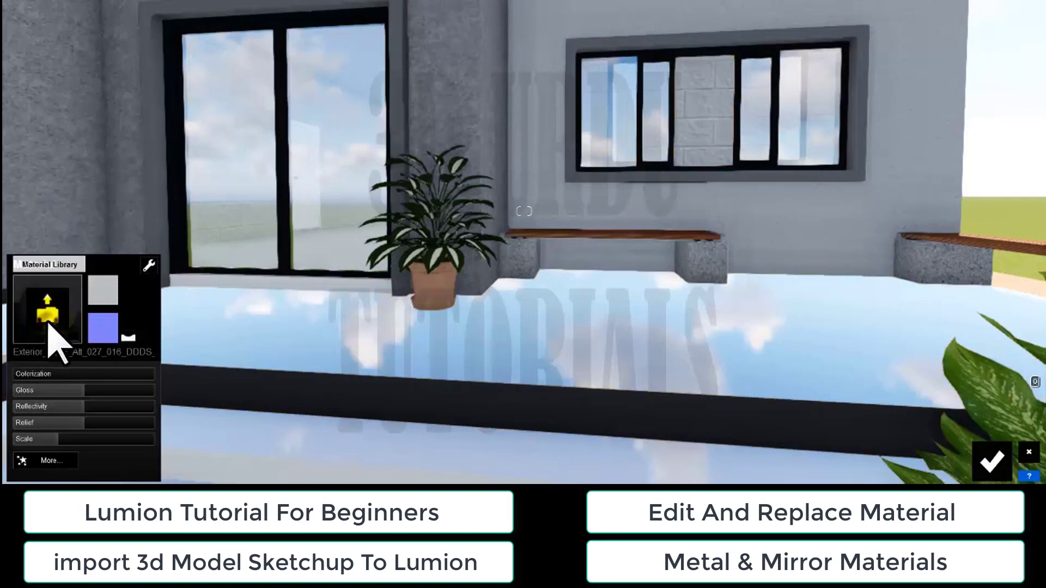
click(49, 314)
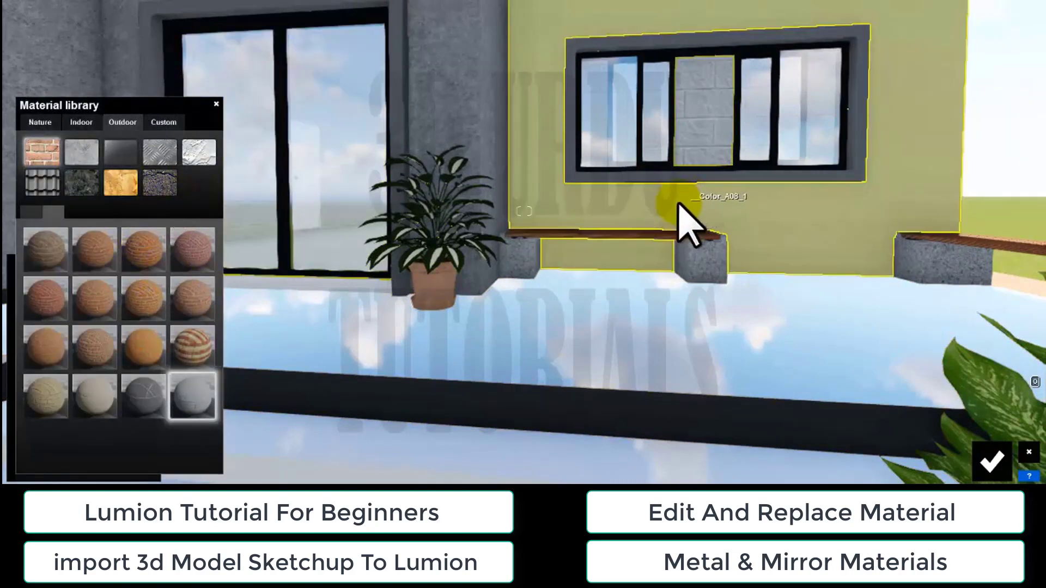
right_drag(679, 204, 678, 205)
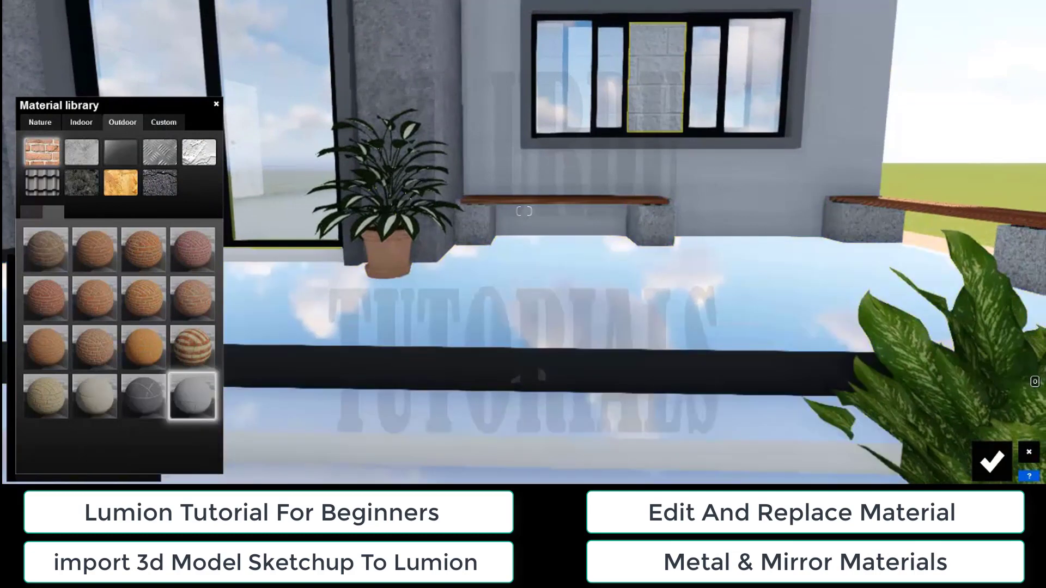
mouse_move(249, 483)
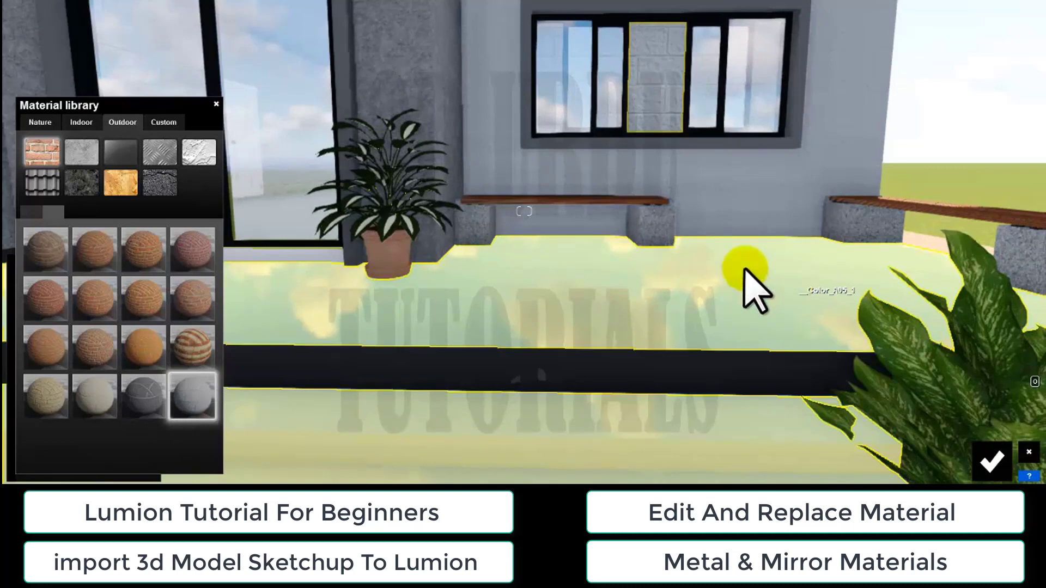
right_drag(724, 253, 606, 109)
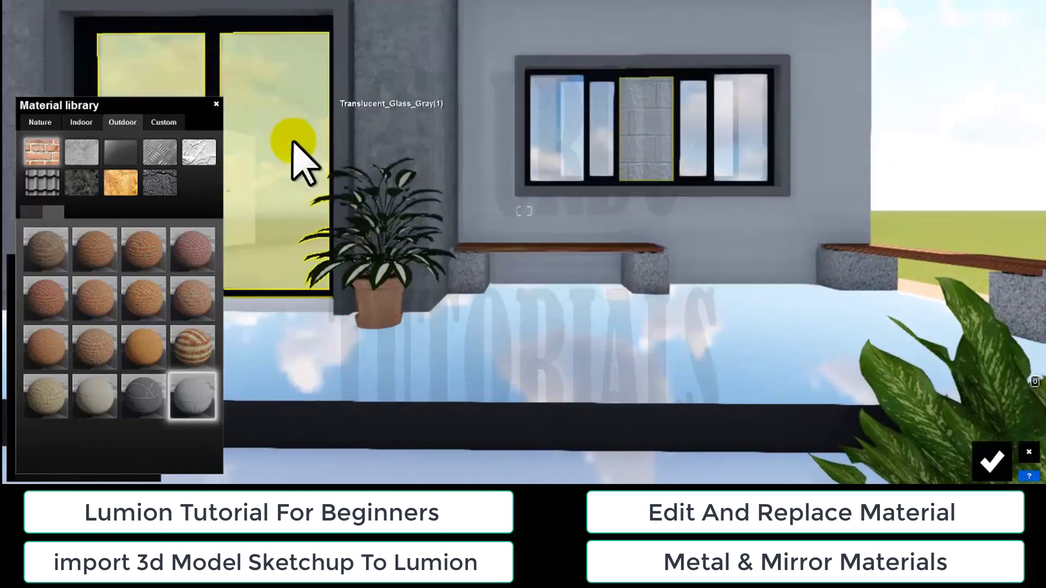
click(590, 132)
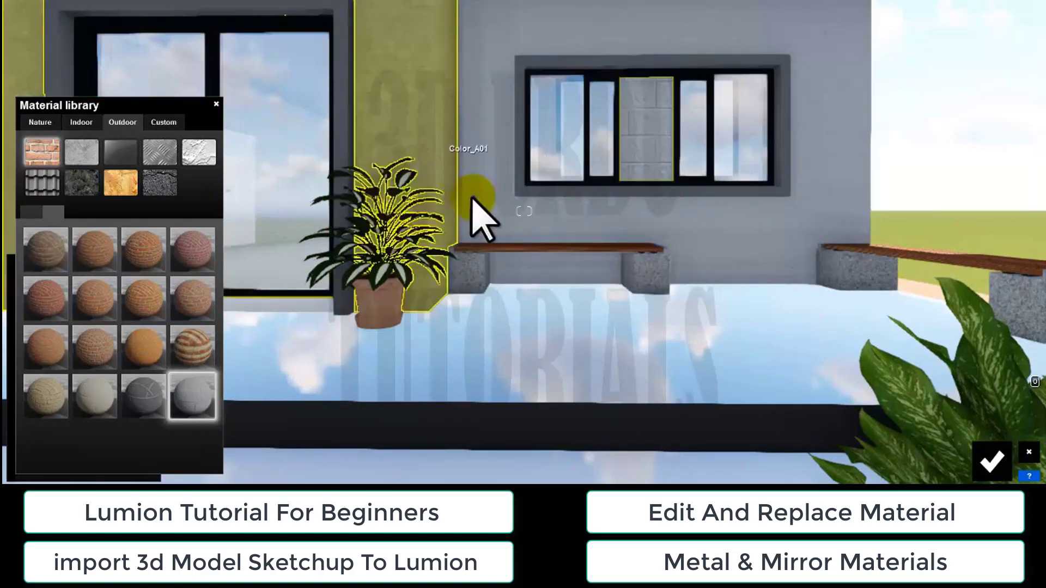
Replace the aluminum material of the kitchen sink and its tap with the indoor metal Chrome material.
right_drag(472, 198, 463, 219)
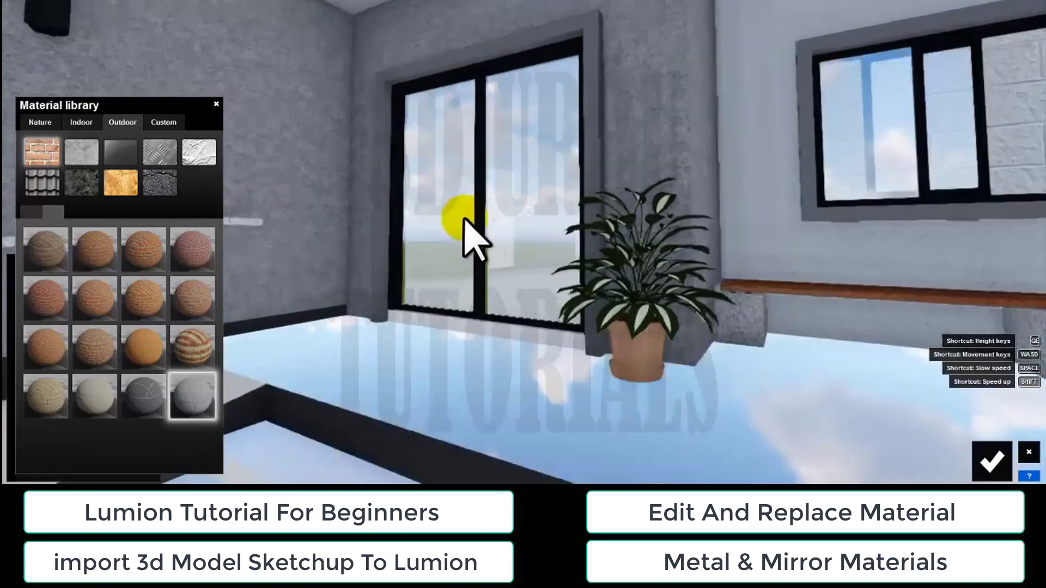
key(w)
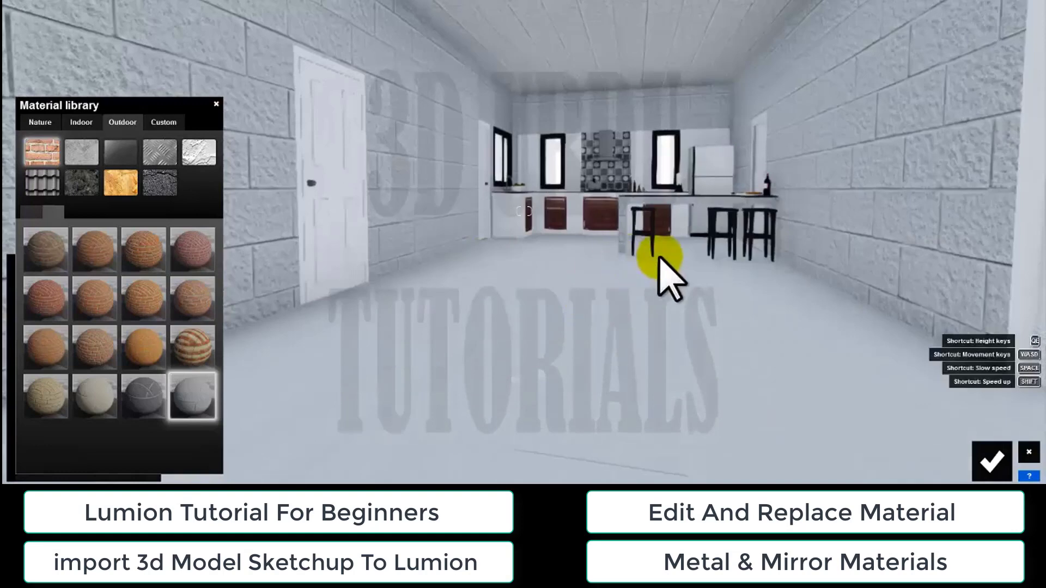
right_drag(654, 257, 654, 257)
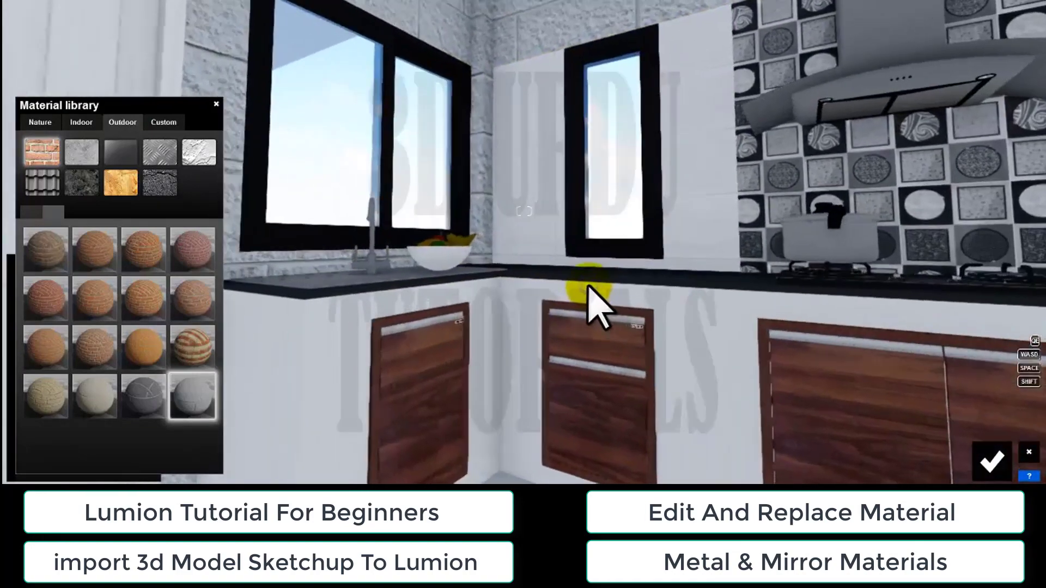
right_drag(588, 286, 588, 284)
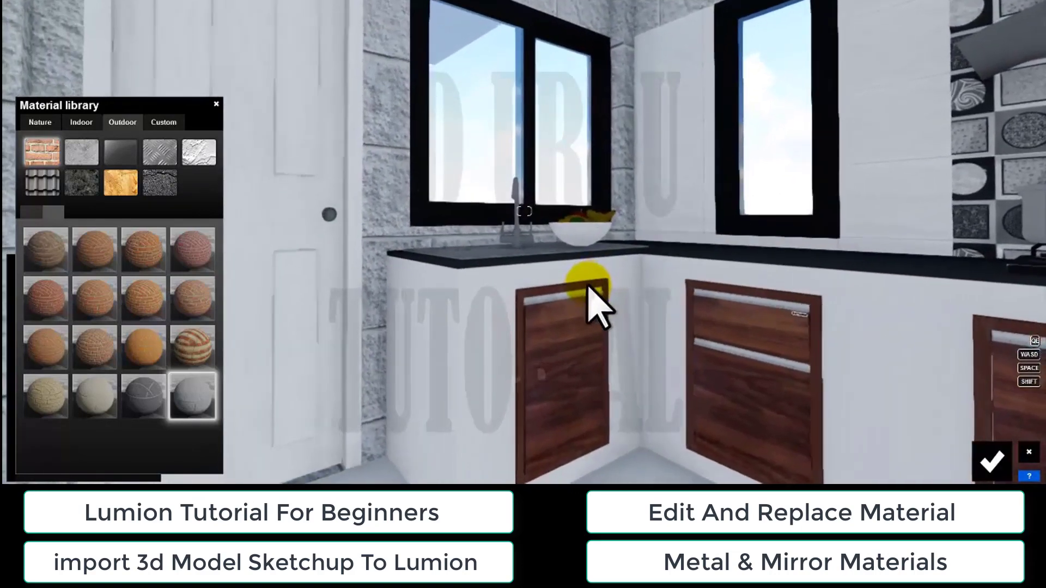
key(w)
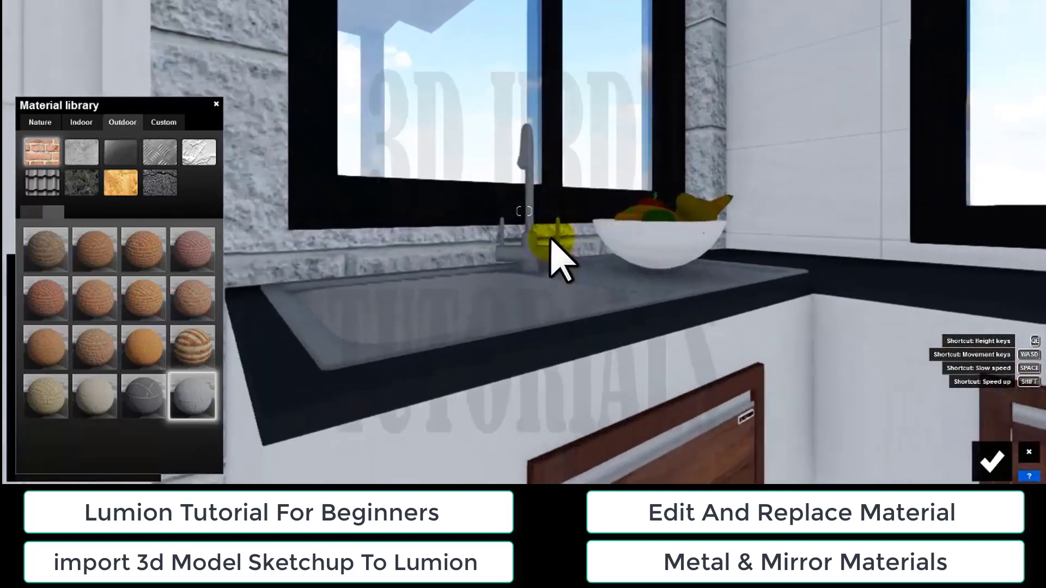
key(w)
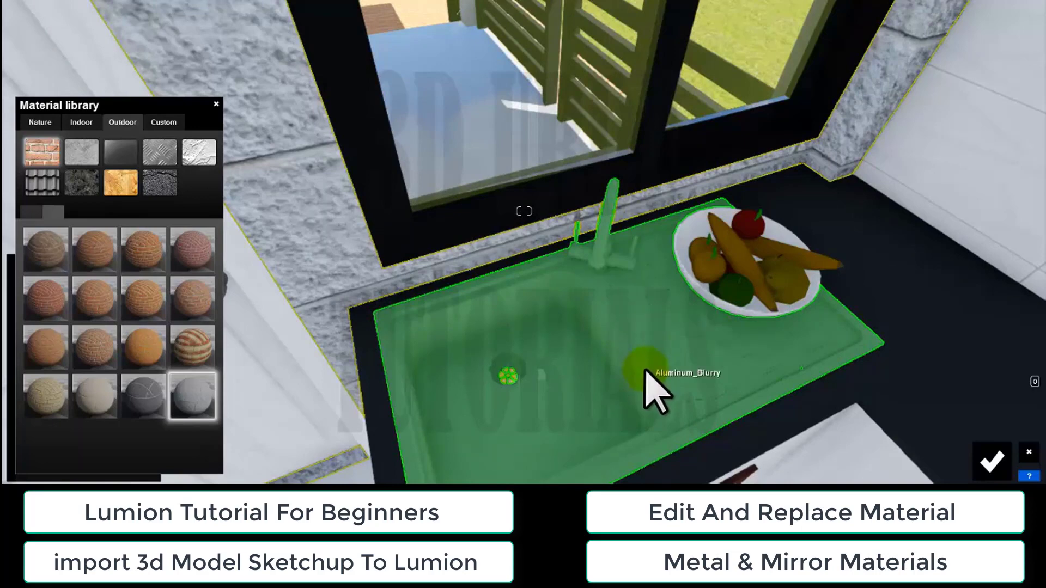
click(643, 349)
click(81, 123)
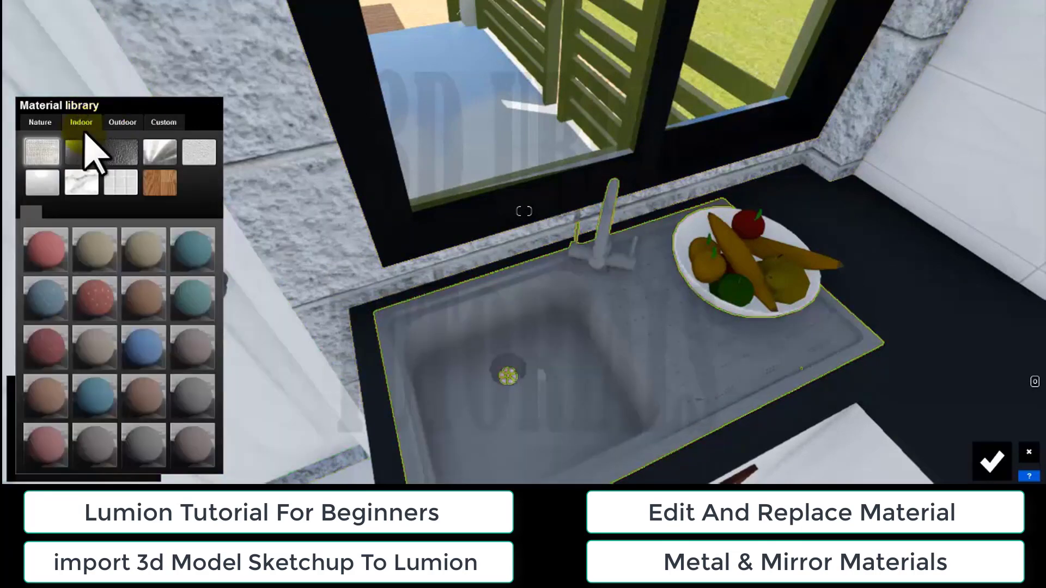
click(160, 156)
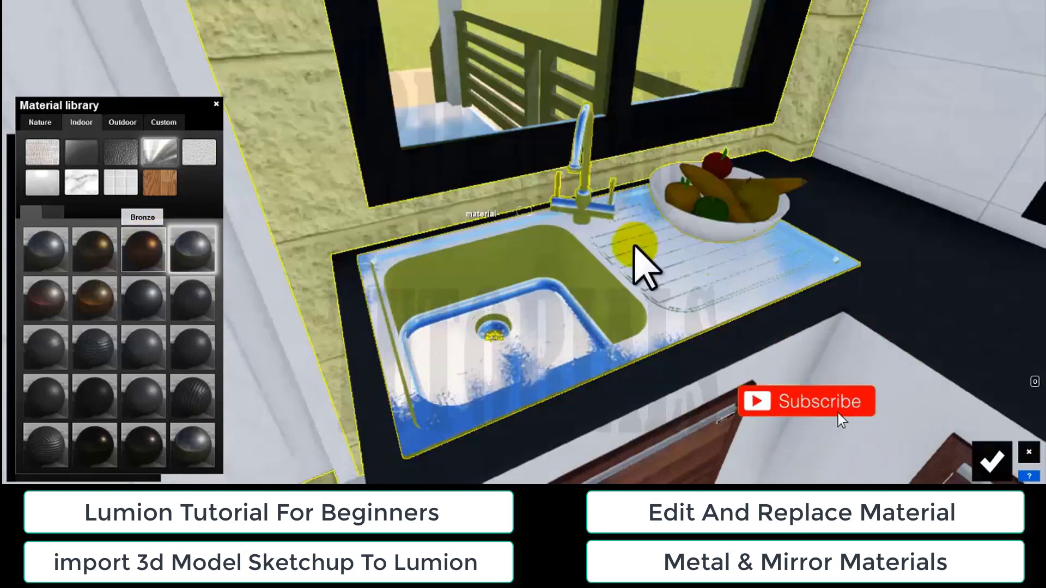
Load the image _4 from the desktop's skp folder as the color map of the sink's Chrome material.
click(685, 272)
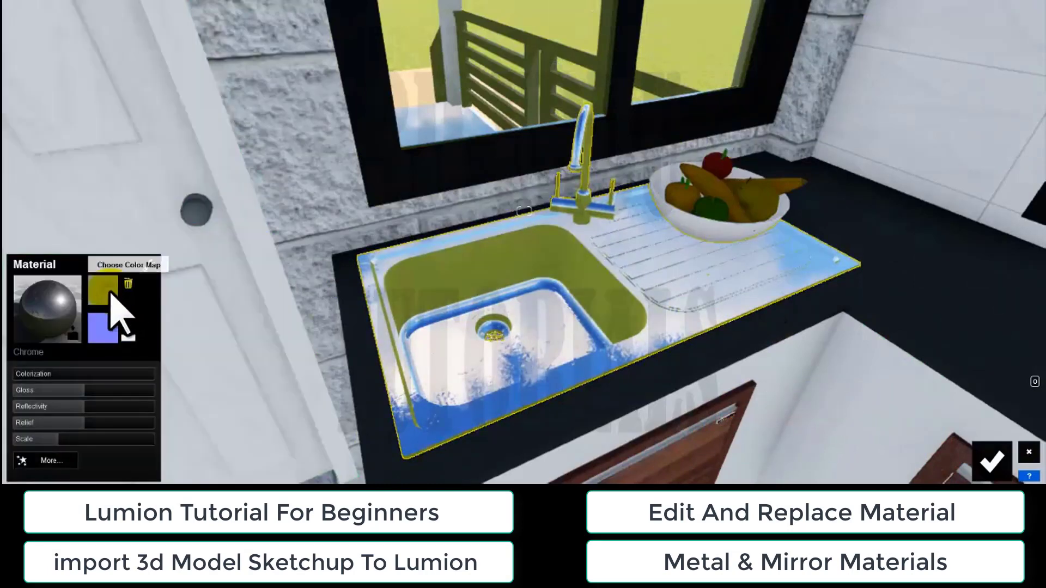
click(110, 294)
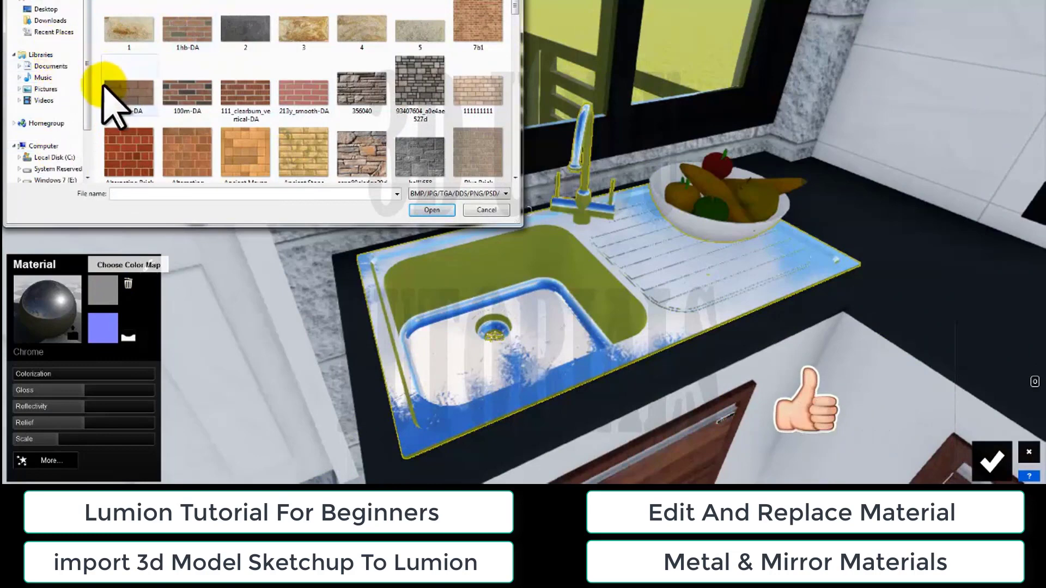
click(45, 9)
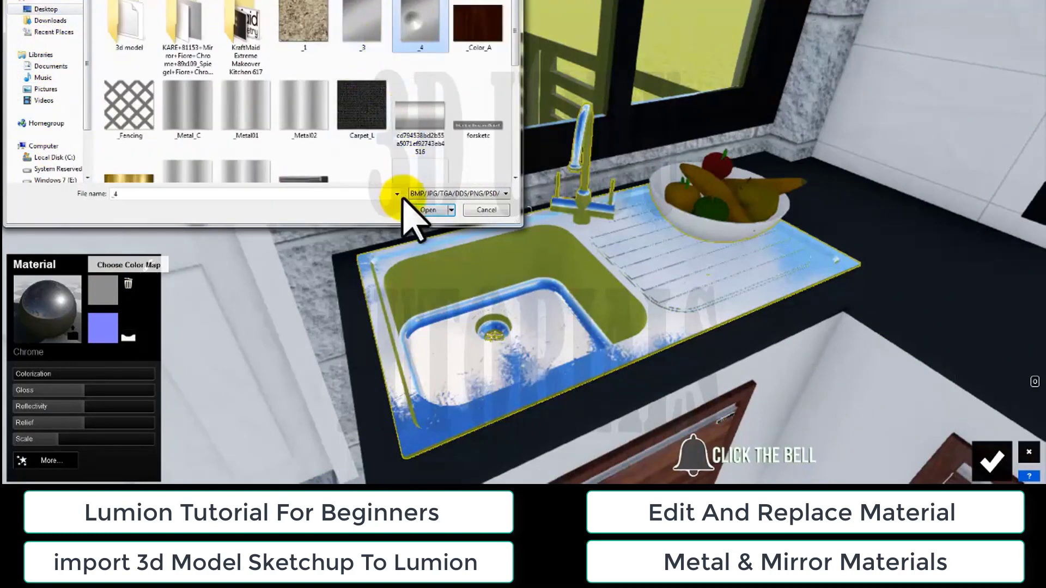
click(420, 210)
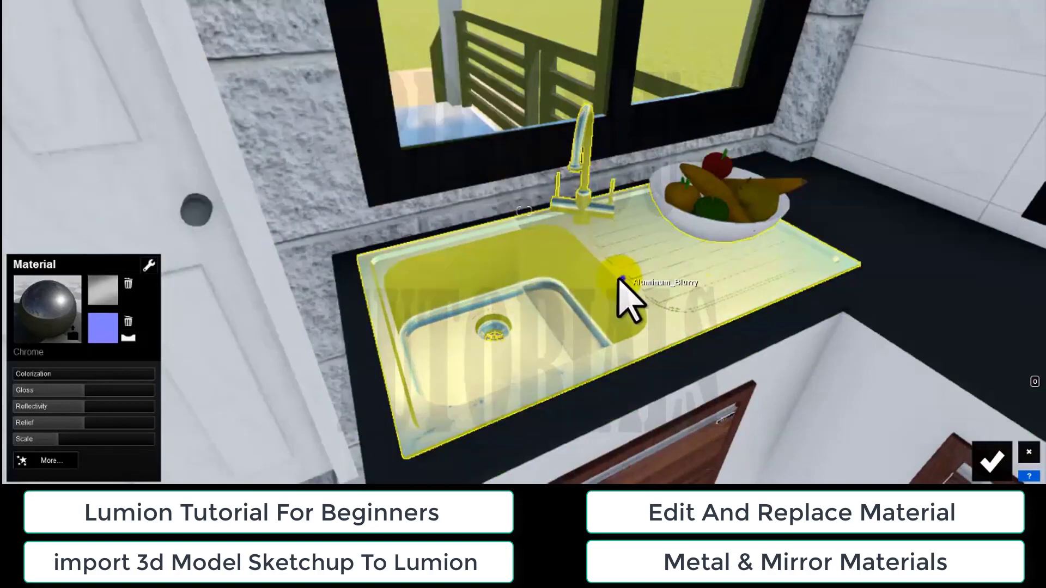
right_drag(618, 276, 621, 285)
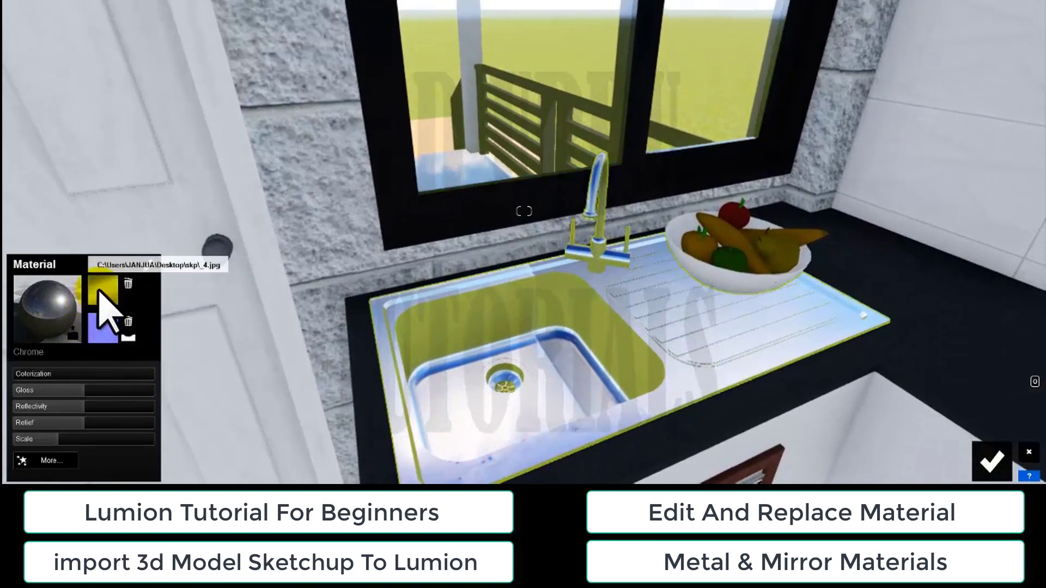
Replace the sink material's color map with the silver gradient image whose file name starts with cd794538.
click(109, 296)
click(308, 109)
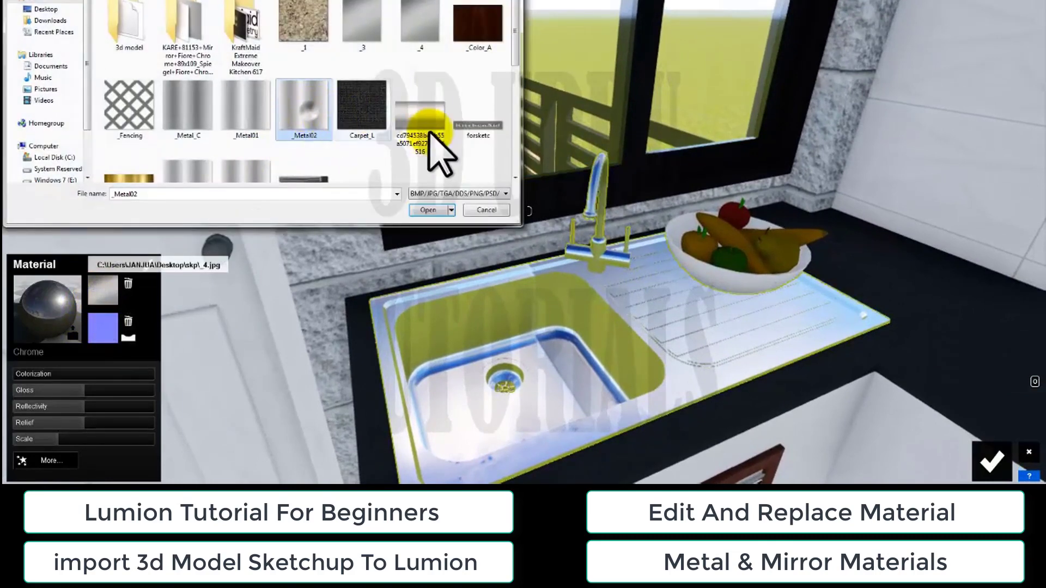
click(421, 116)
click(428, 210)
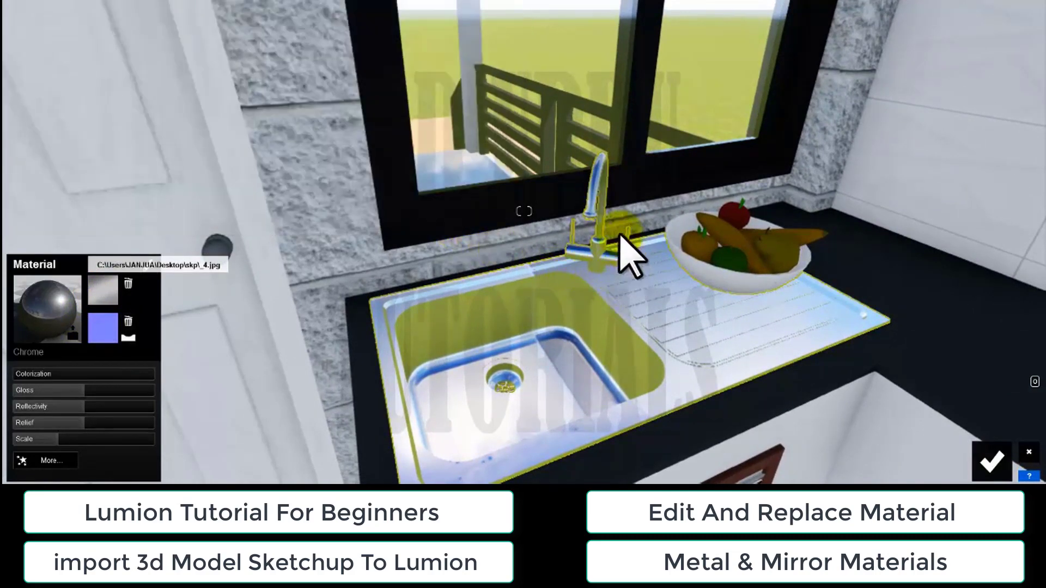
Raise the gloss and slightly raise the reflectivity of the sink's Chrome material, and save the material changes.
right_drag(636, 336, 640, 338)
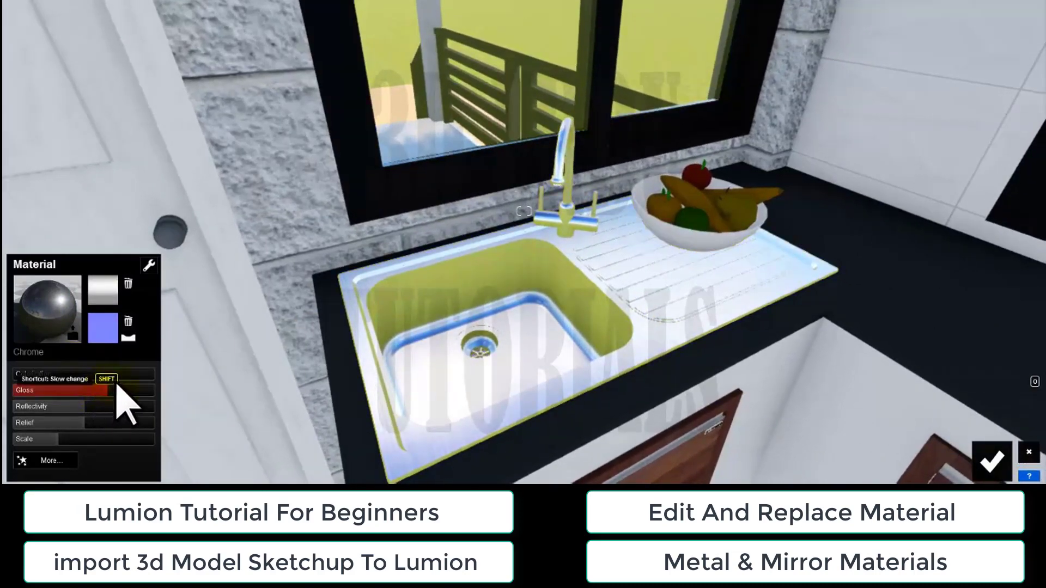
drag(84, 412, 99, 410)
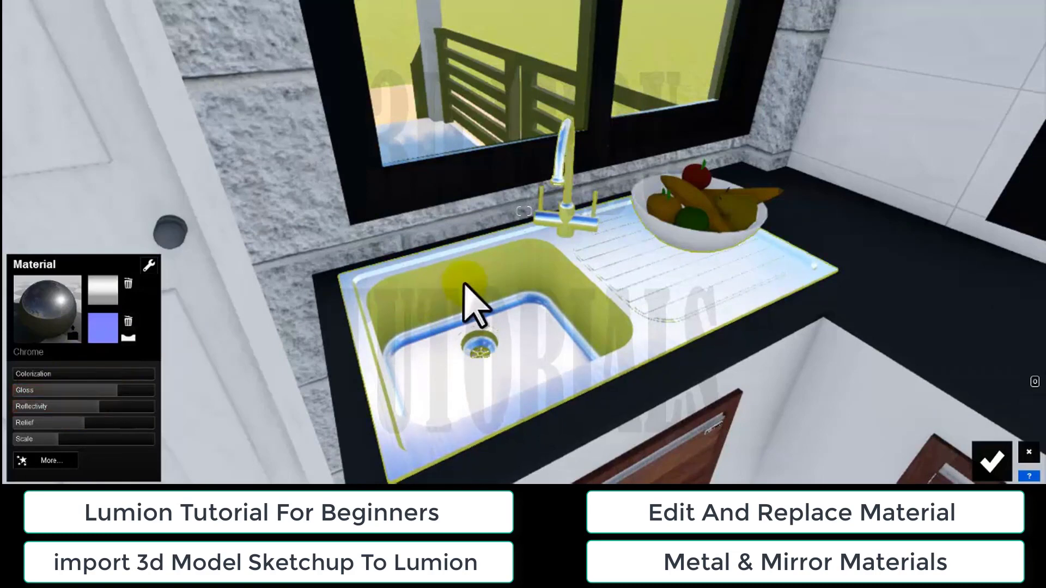
scroll(527, 240, up, 4)
key(d)
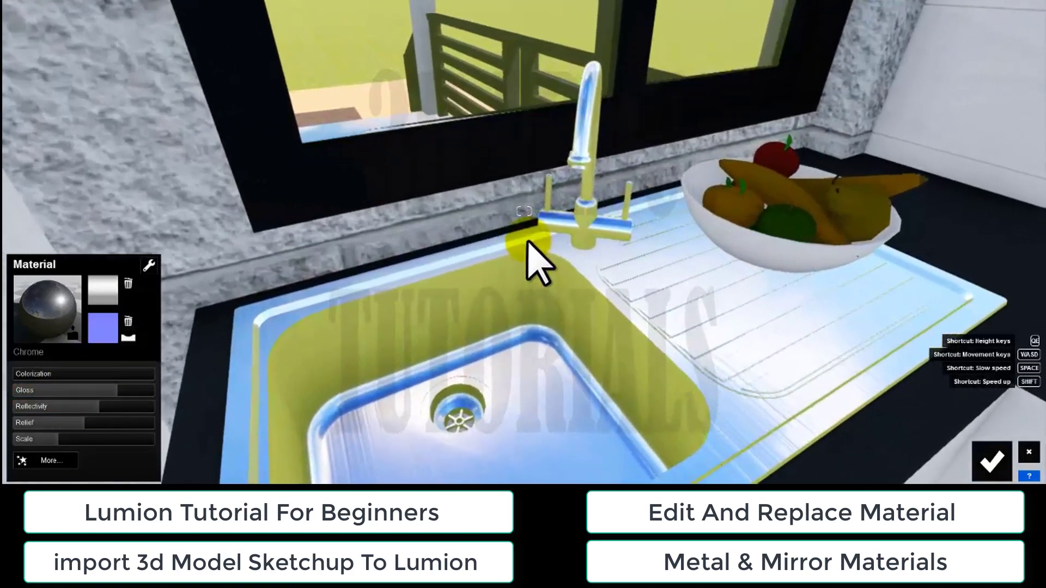
right_drag(527, 241, 511, 262)
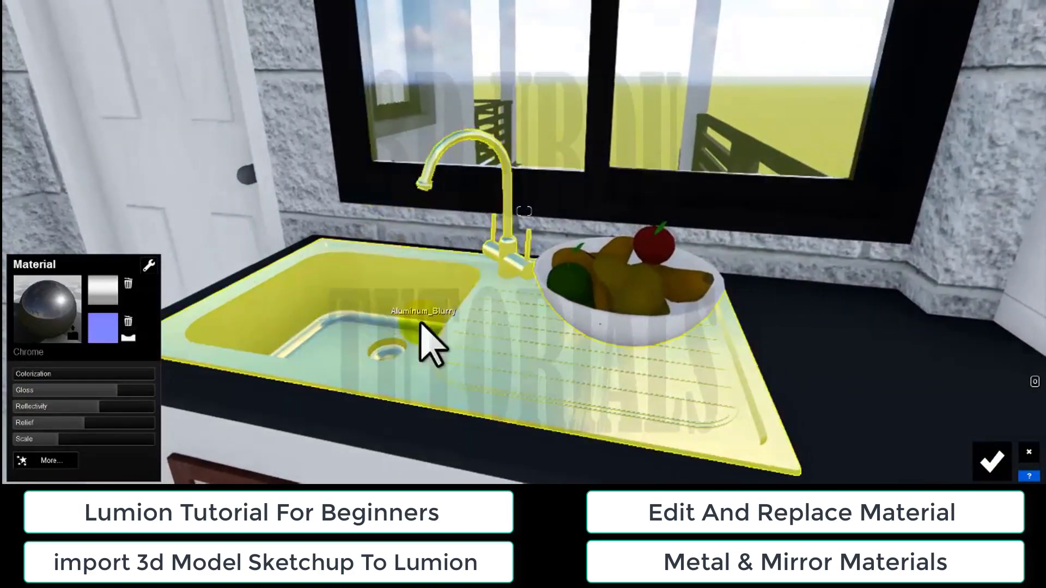
right_drag(437, 352, 460, 365)
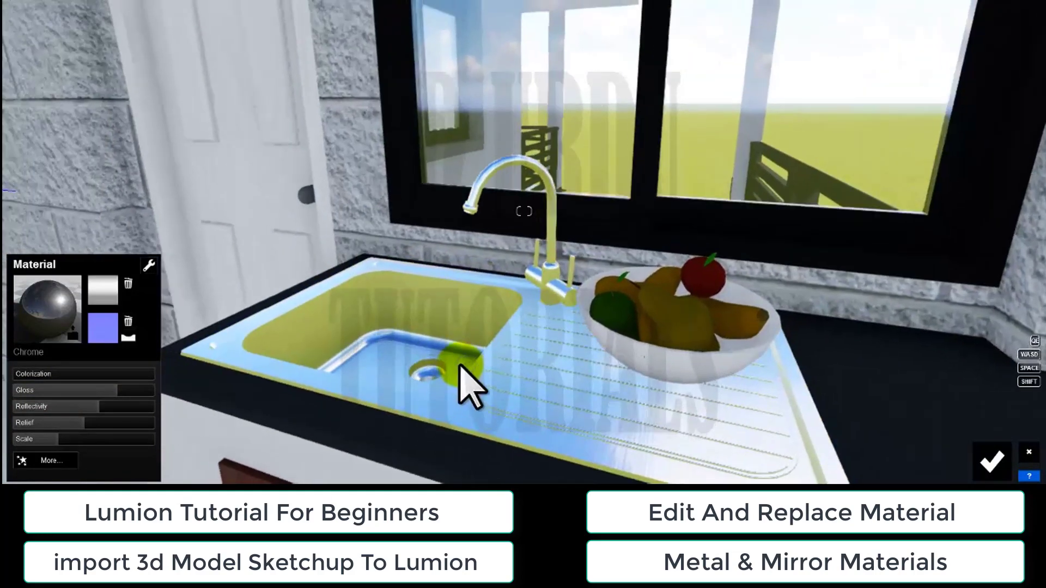
click(991, 462)
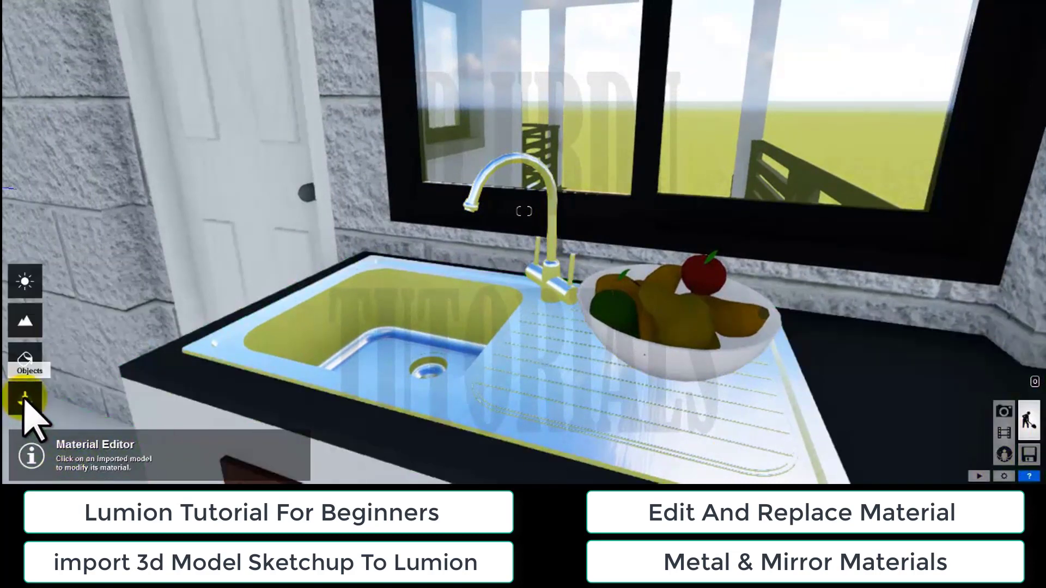
Place a Reflection control object from the utilities library on the block wall above the kitchen sink, beside the window.
click(26, 399)
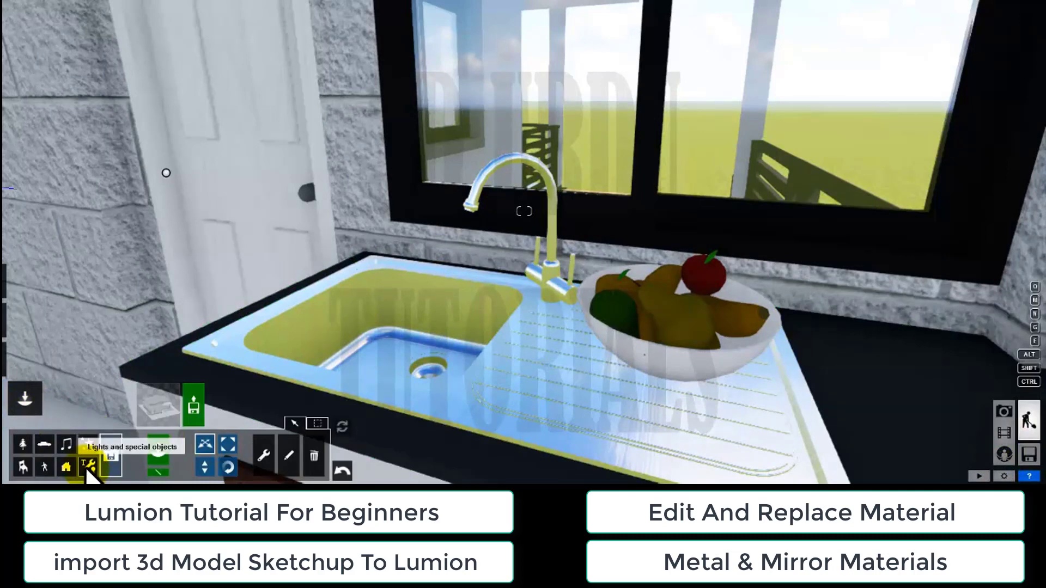
click(87, 466)
click(158, 403)
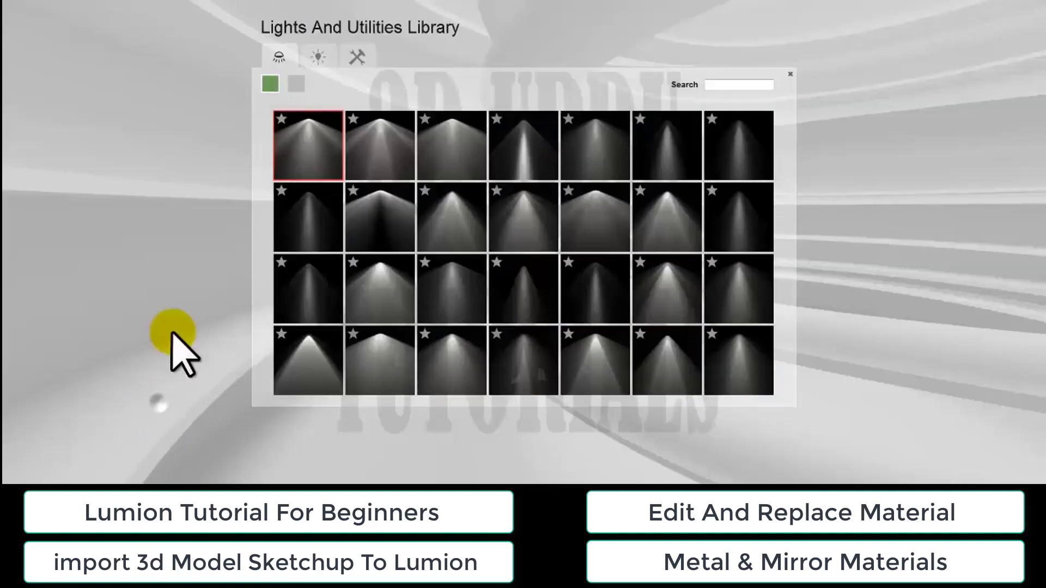
click(362, 61)
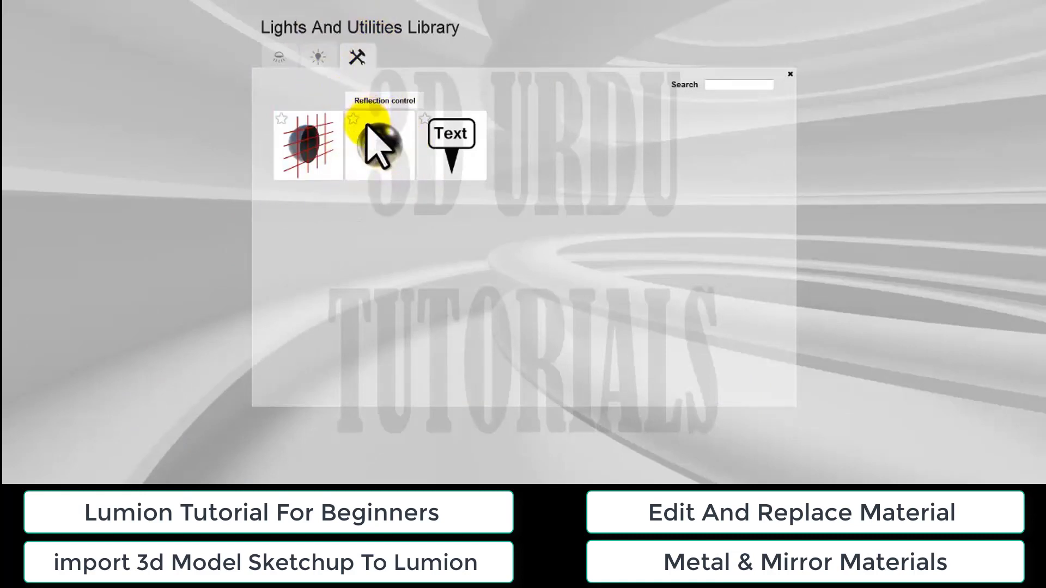
click(377, 163)
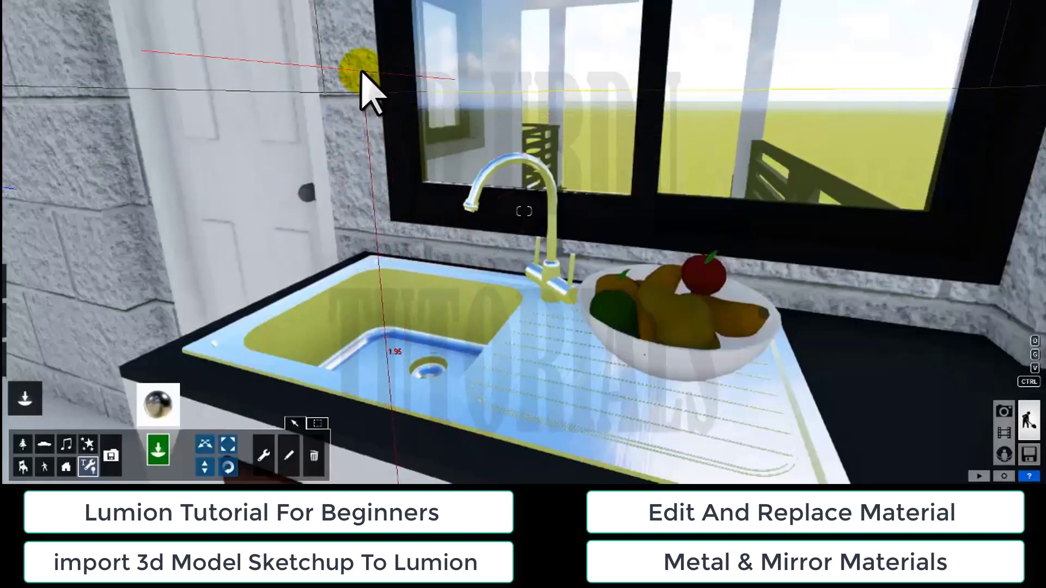
click(361, 71)
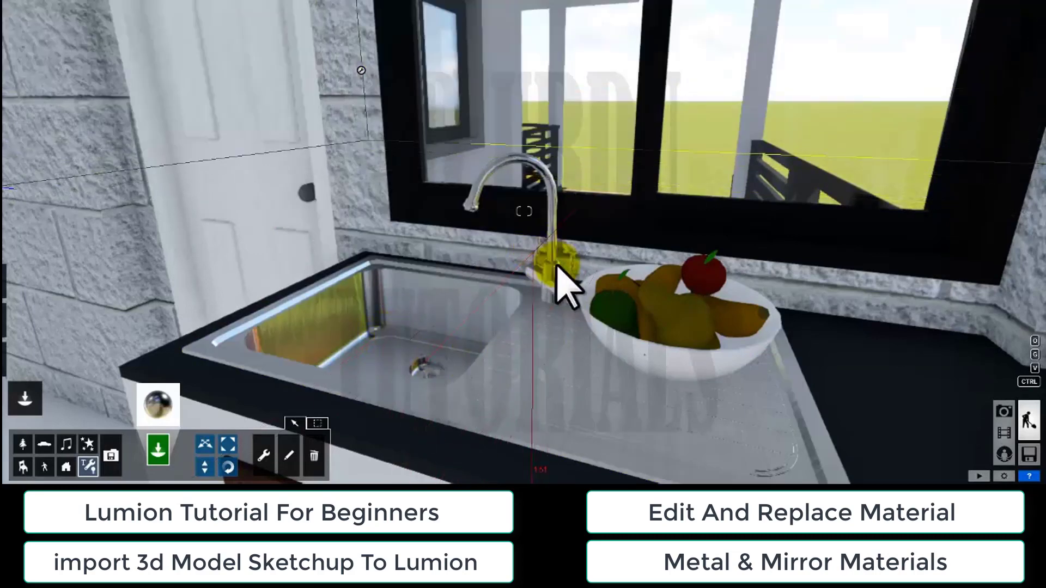
key(w)
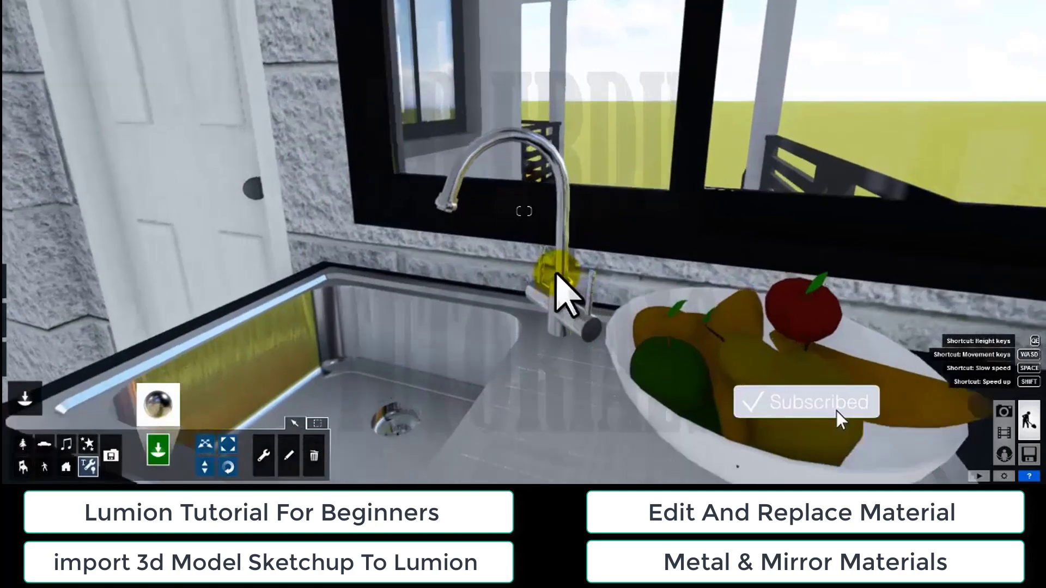
key(w)
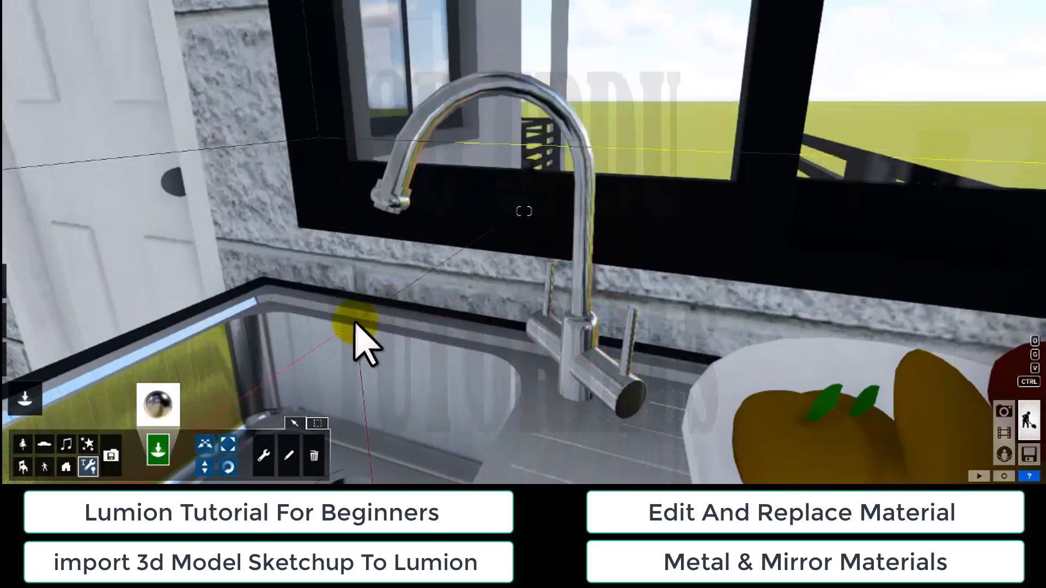
Raise the reflectivity of the kitchen sink's Chrome material almost to maximum and lower its gloss slightly.
key(s)
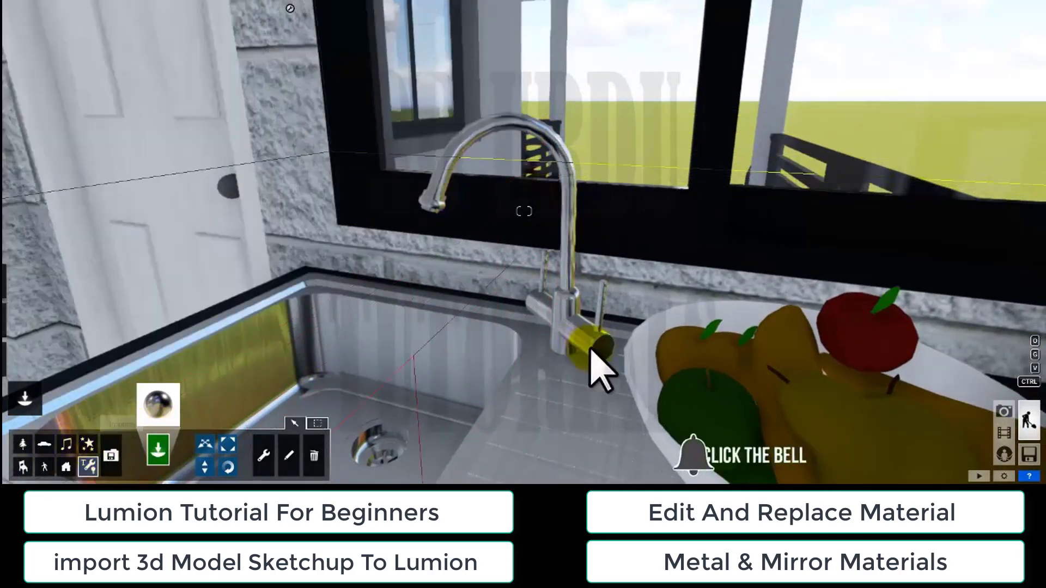
click(25, 362)
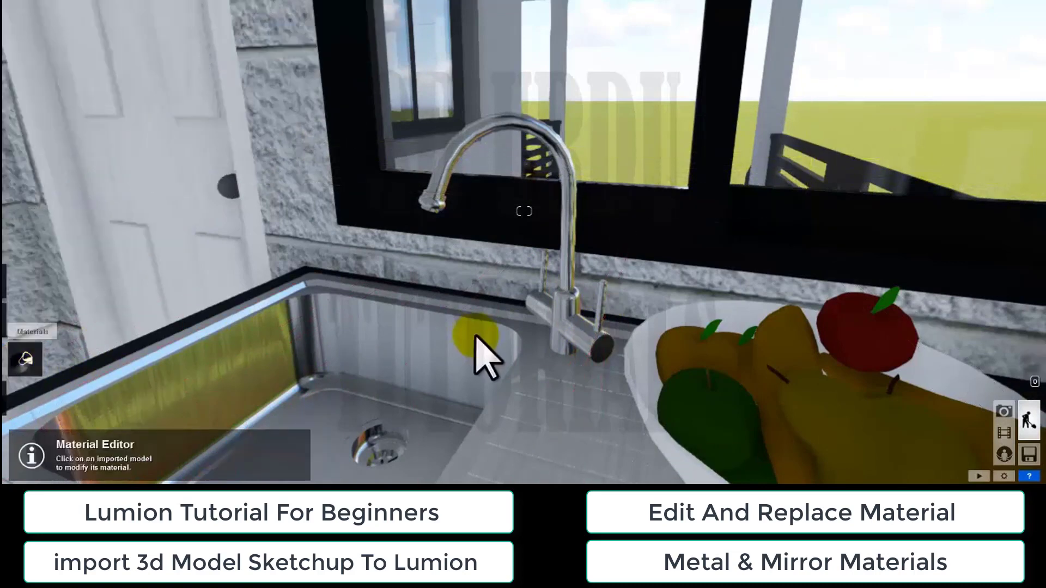
click(93, 385)
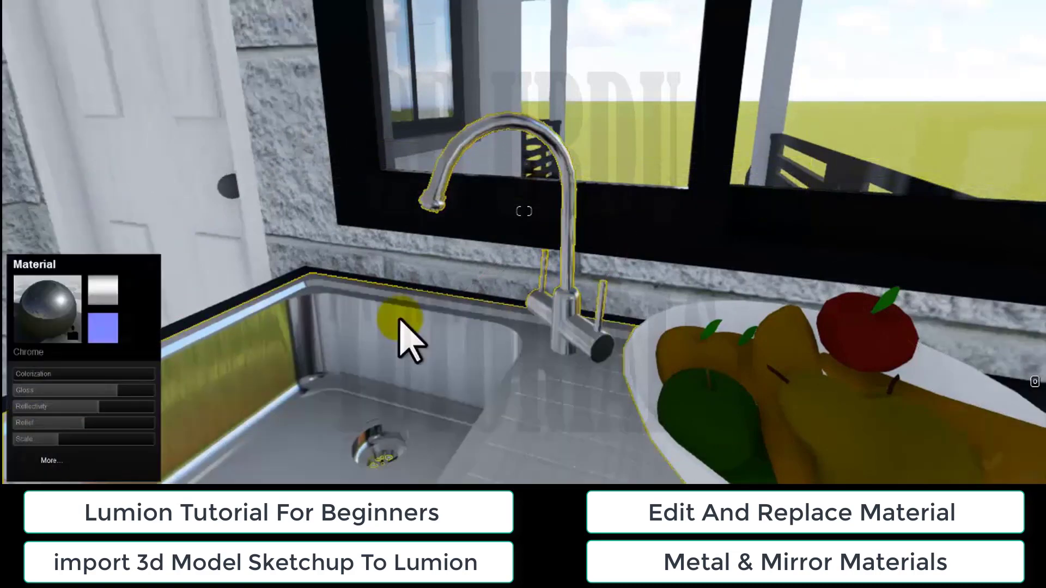
drag(73, 383, 113, 399)
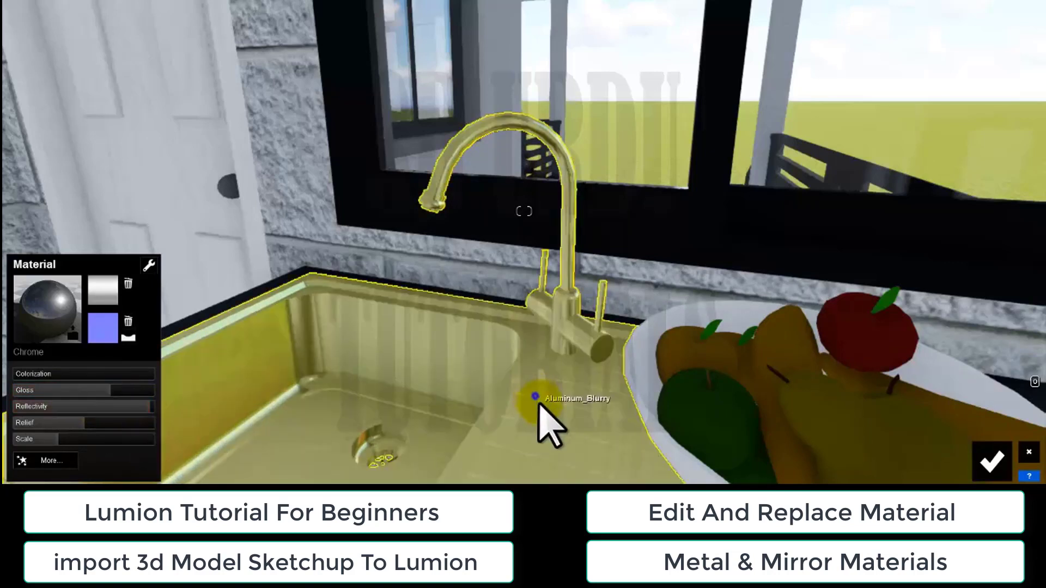
Examine the chrome sink and the kitchen's materials from farther back in the room.
right_drag(537, 399, 568, 409)
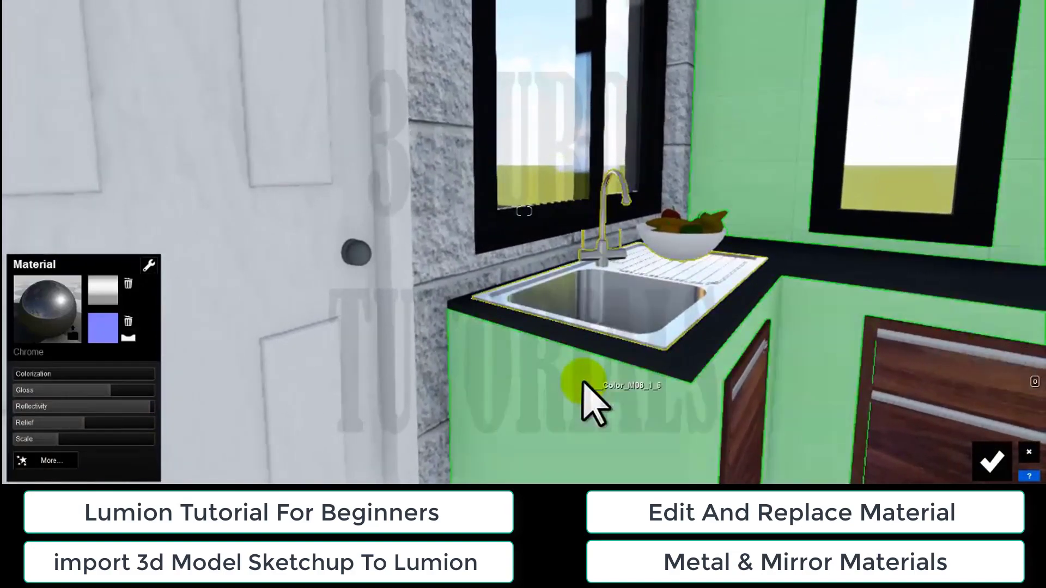
key(s)
key(s)
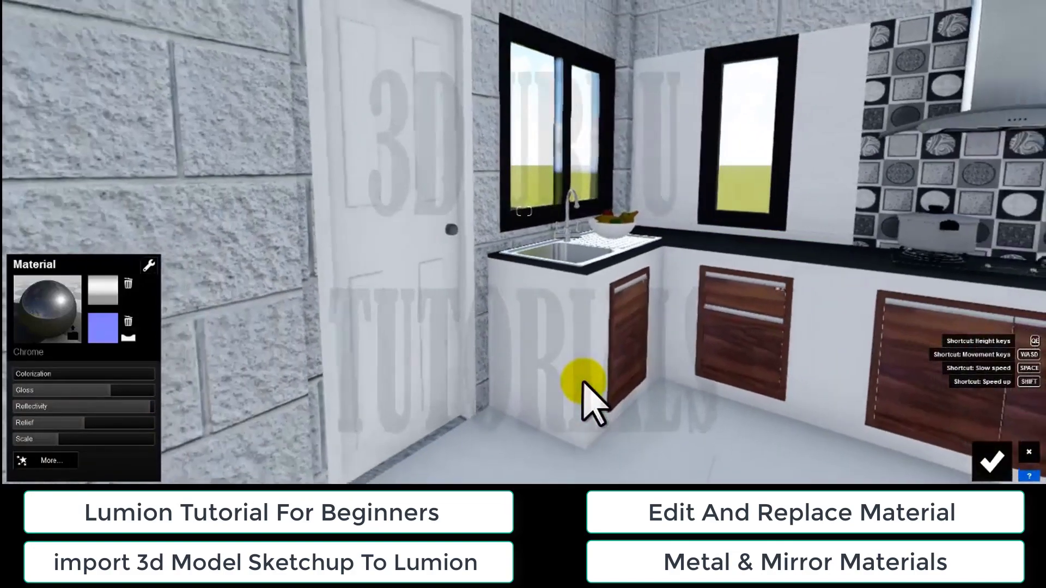
key(s)
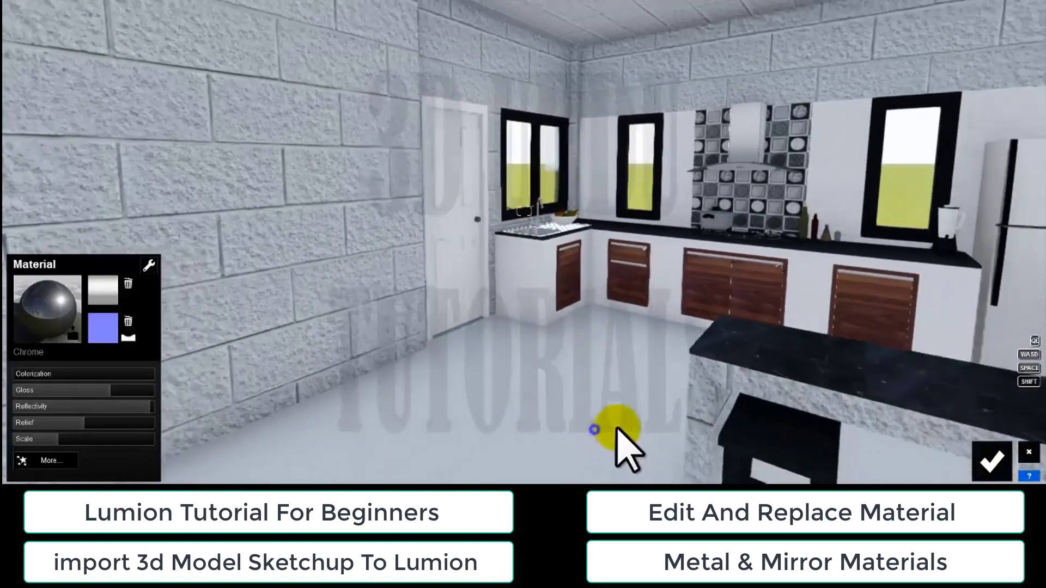
key(s)
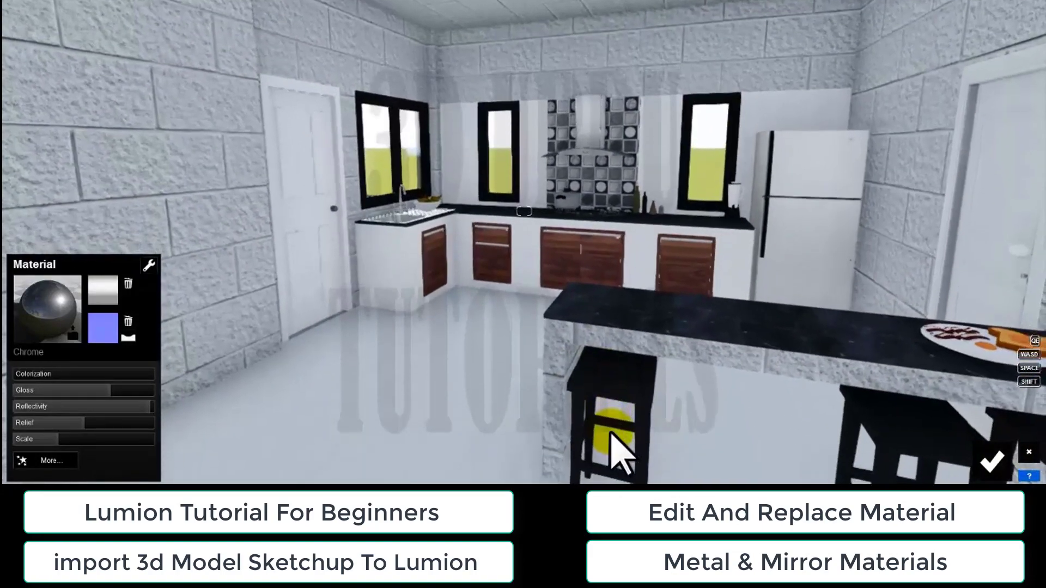
key(a)
right_drag(579, 435, 583, 449)
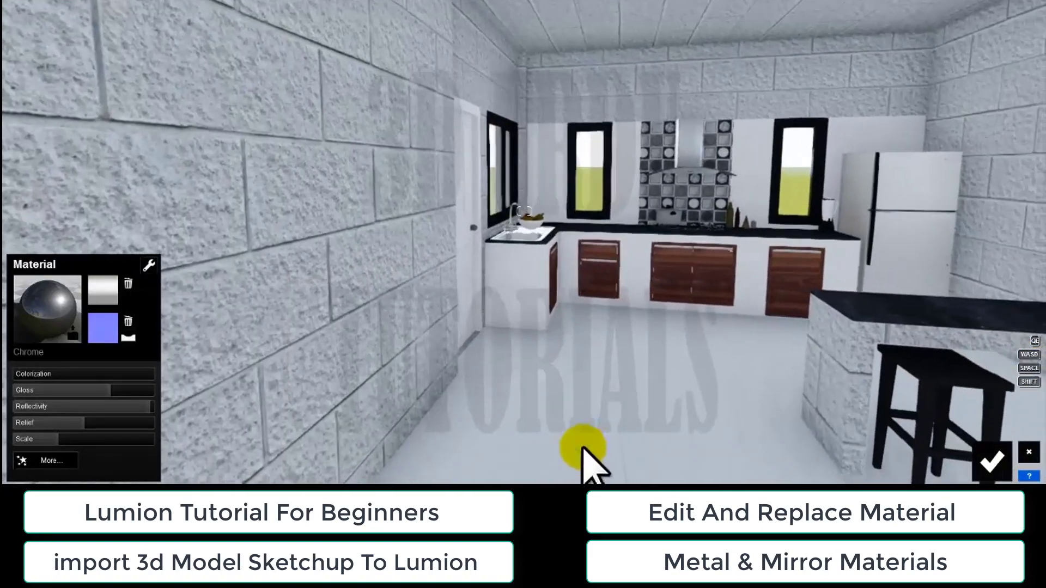
right_drag(715, 327, 714, 329)
Raise the reflectivity of the glass in the window above the sink to maximum and save the material changes.
key(w)
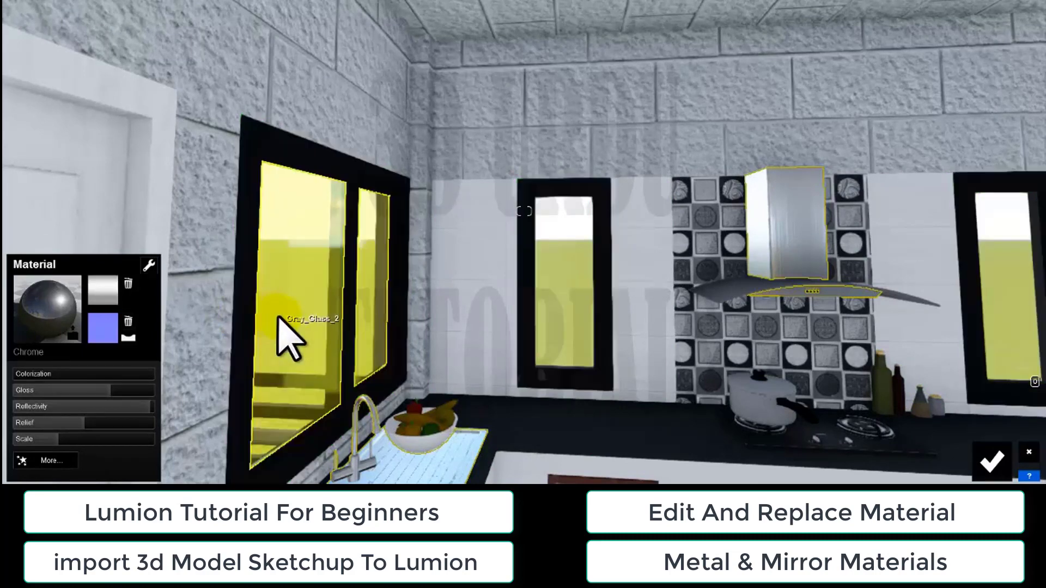
middle_drag(438, 378, 320, 379)
right_drag(320, 379, 346, 386)
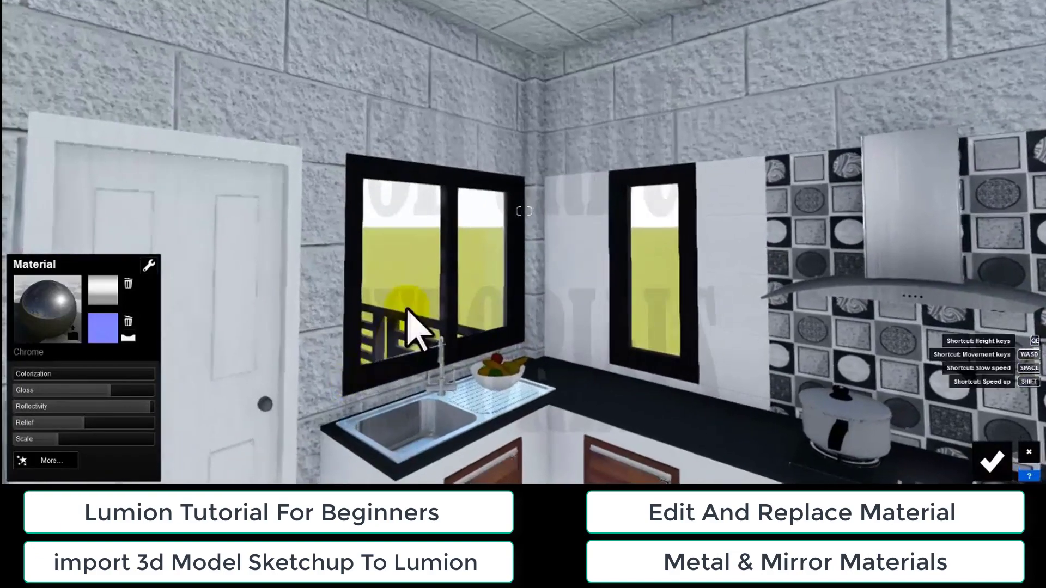
click(408, 258)
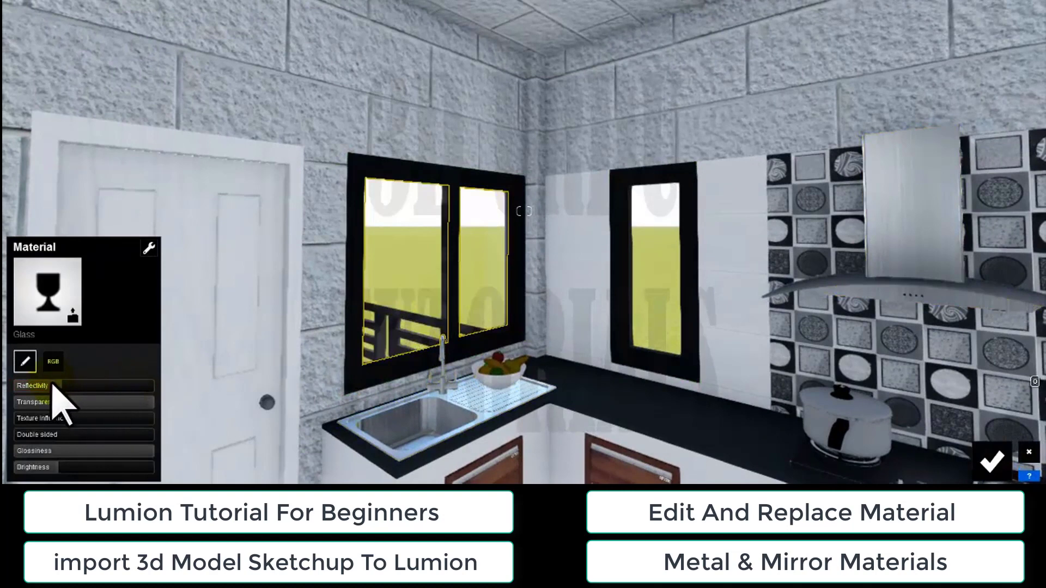
drag(61, 387, 265, 384)
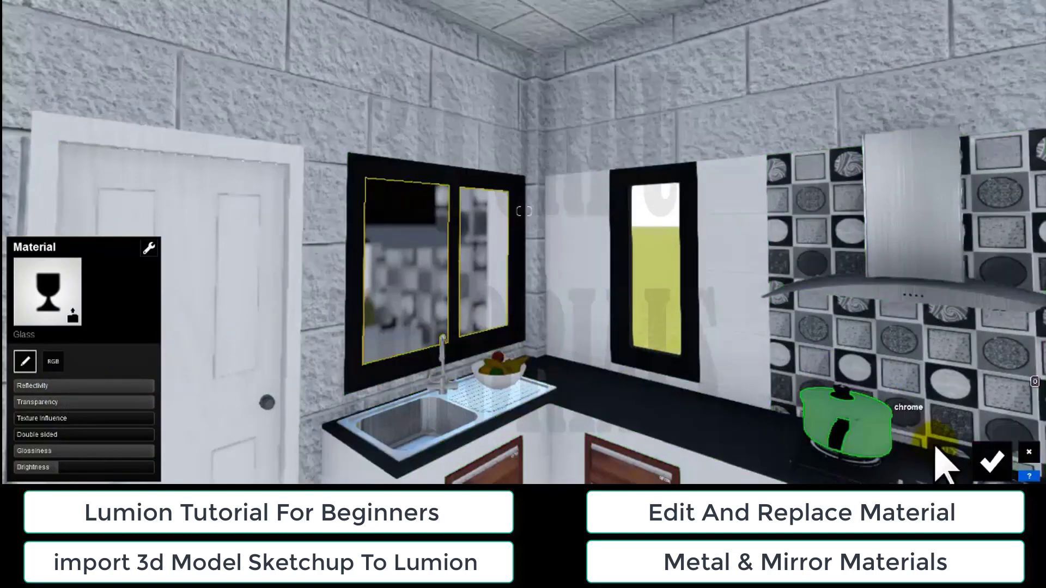
click(988, 458)
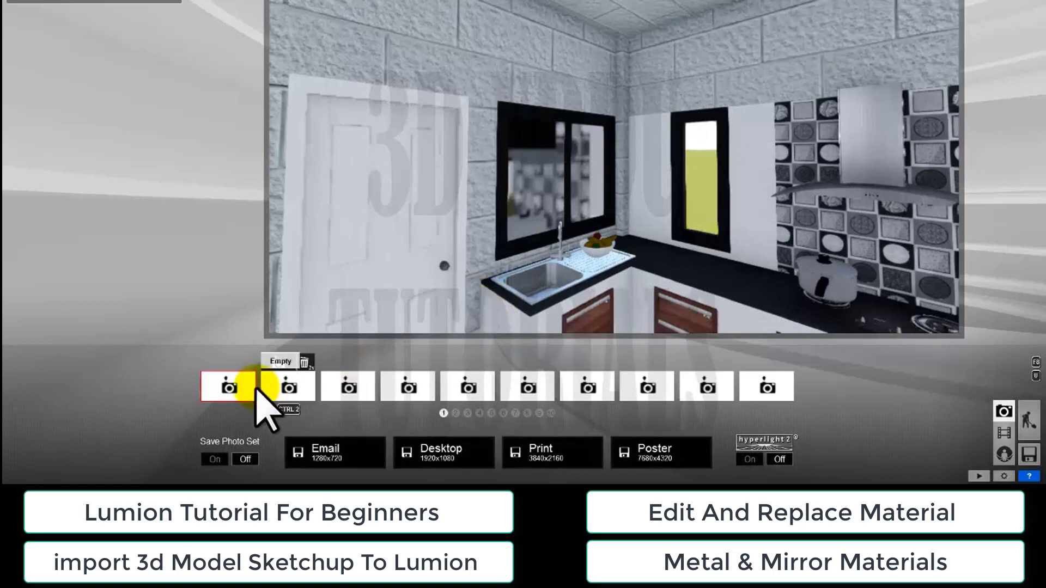
Store the kitchen view in the first photo slot and add a Reflection effect with High preview quality and Speedray reflections on.
mouse_move(235, 393)
click(219, 362)
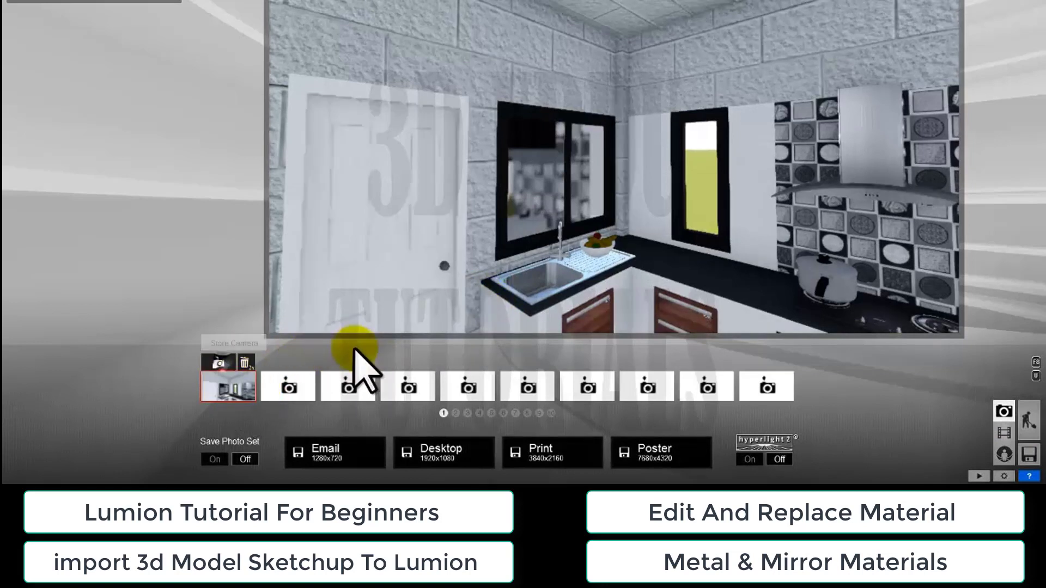
click(25, 3)
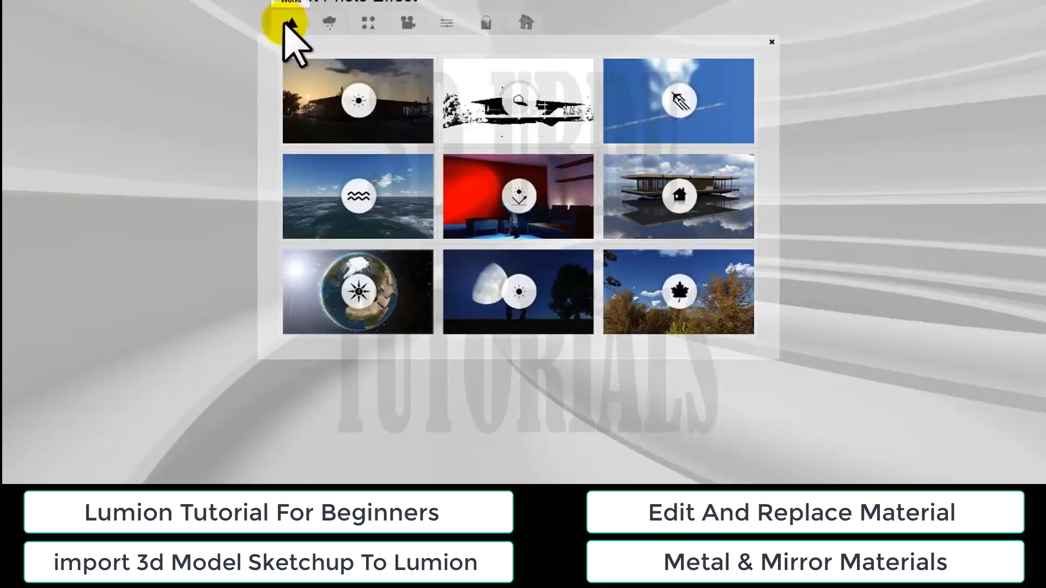
click(659, 202)
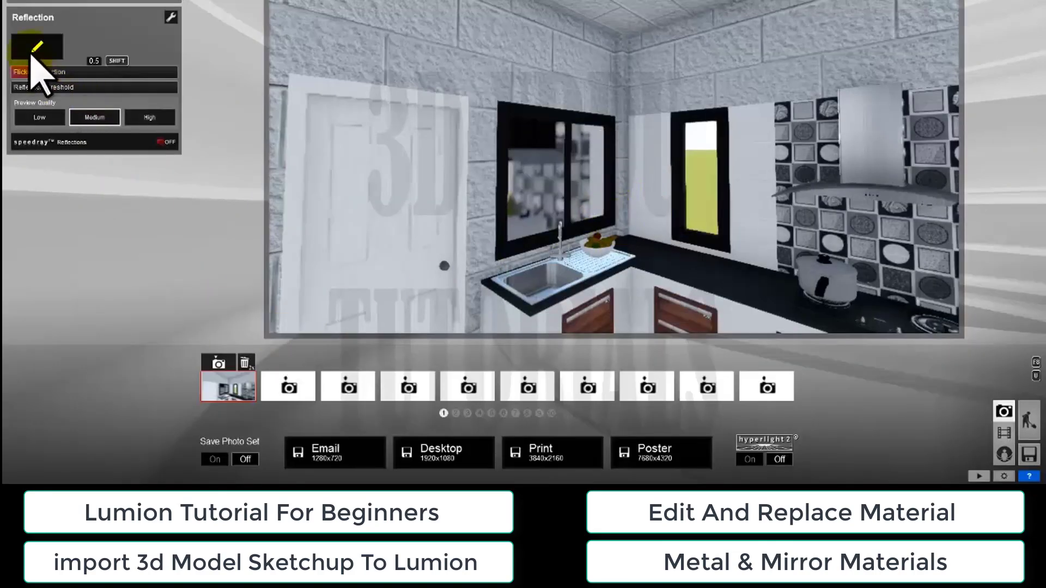
click(165, 142)
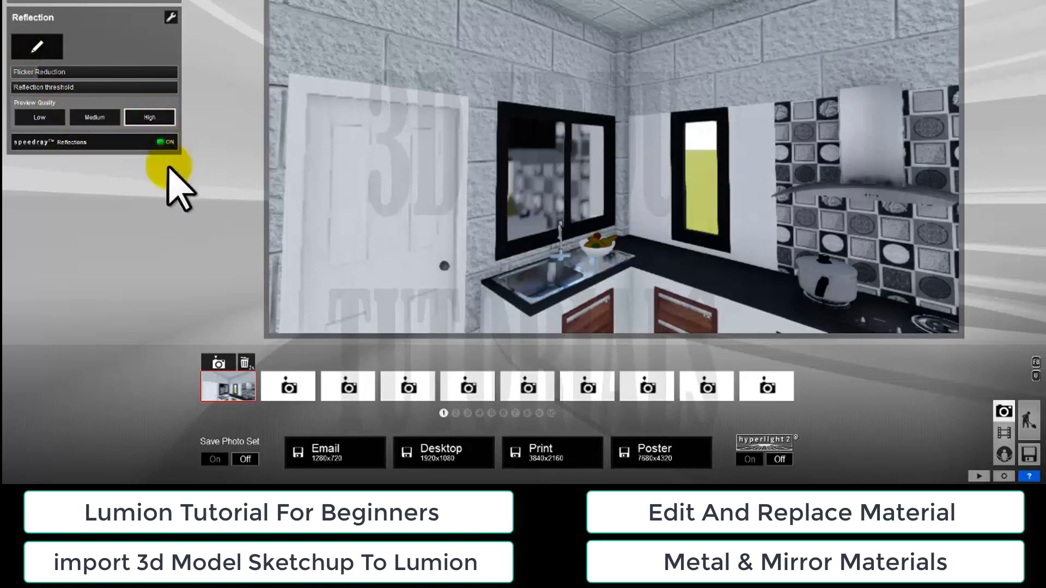
Add a reflection plane on the larger glass pane nearest the door in the window above the sink.
click(50, 48)
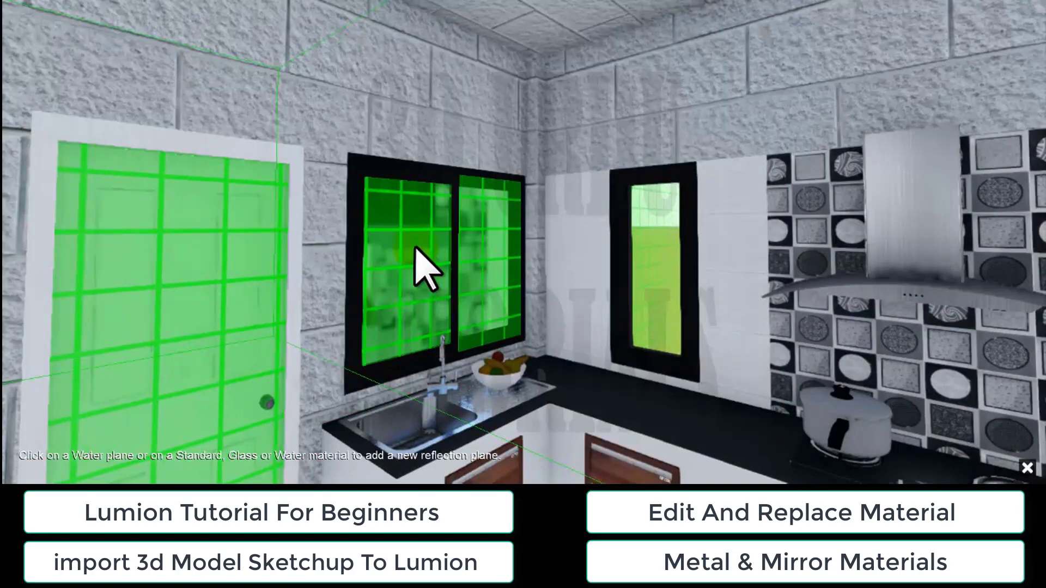
click(420, 256)
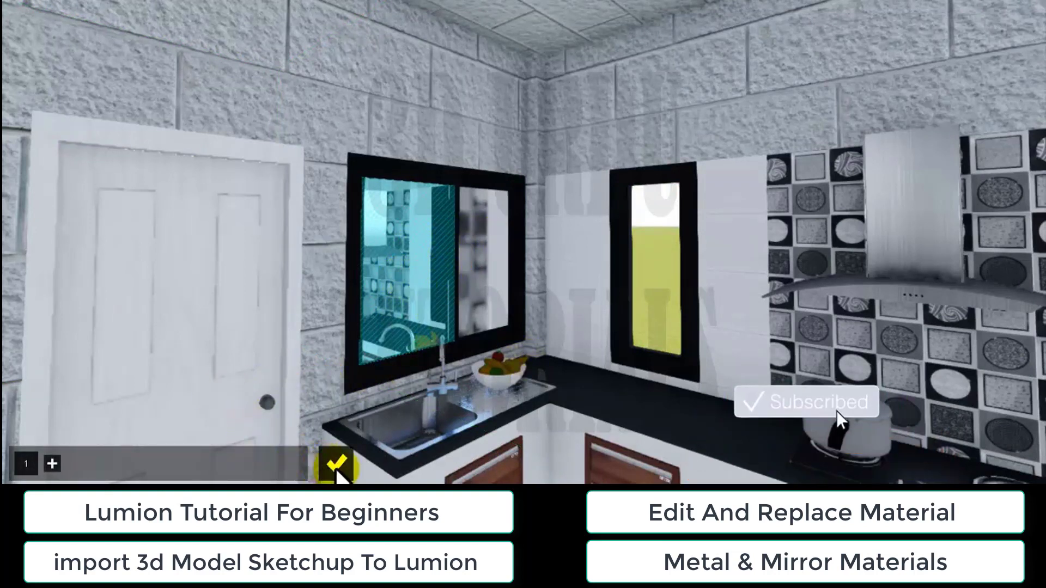
click(336, 463)
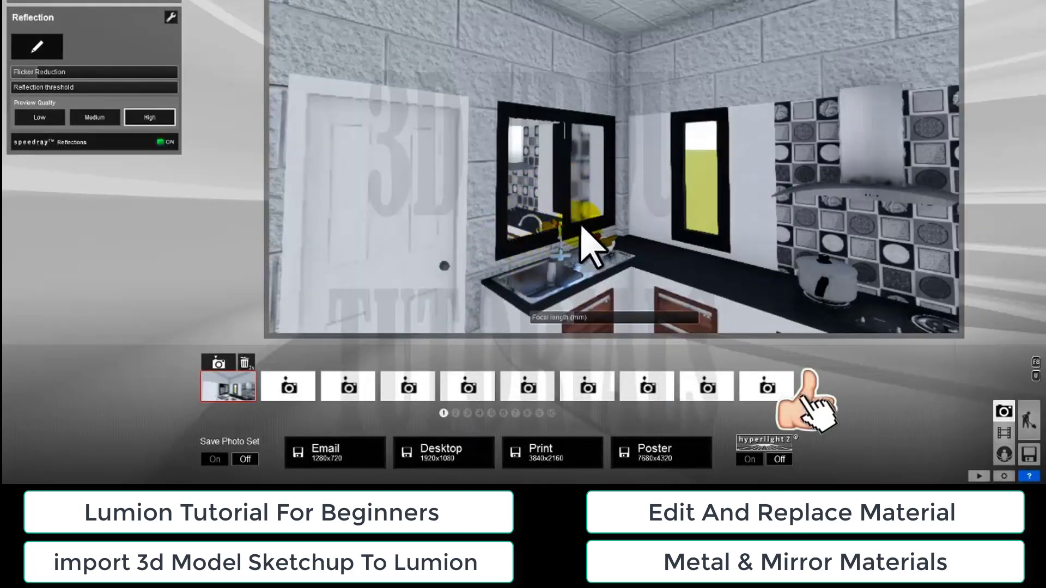
Add a second reflection plane on the narrower glass pane of the window above the sink.
right_drag(569, 224, 543, 241)
scroll(520, 201, up, 5)
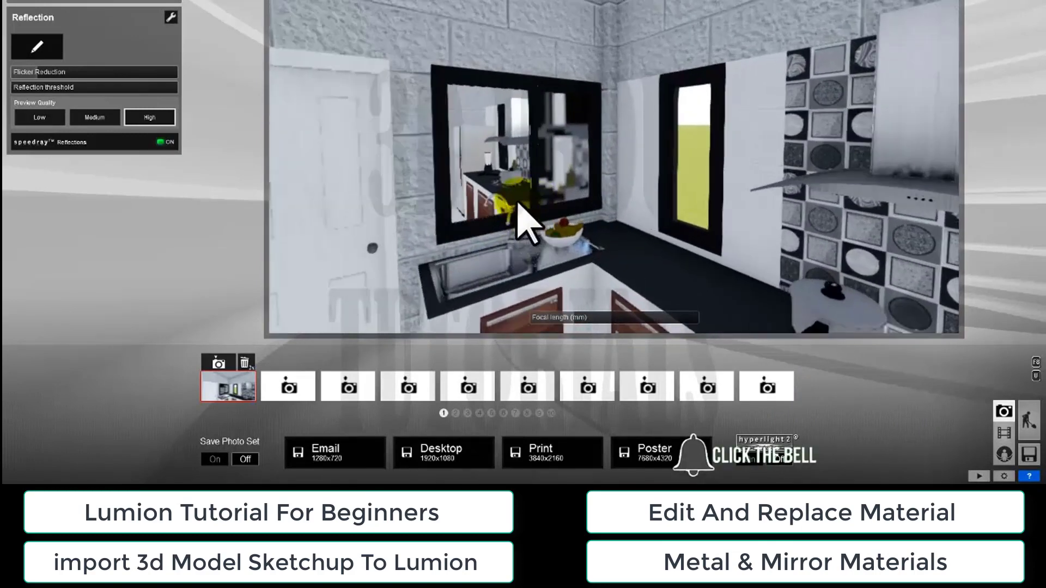
scroll(543, 276, up, 3)
right_drag(544, 276, 450, 191)
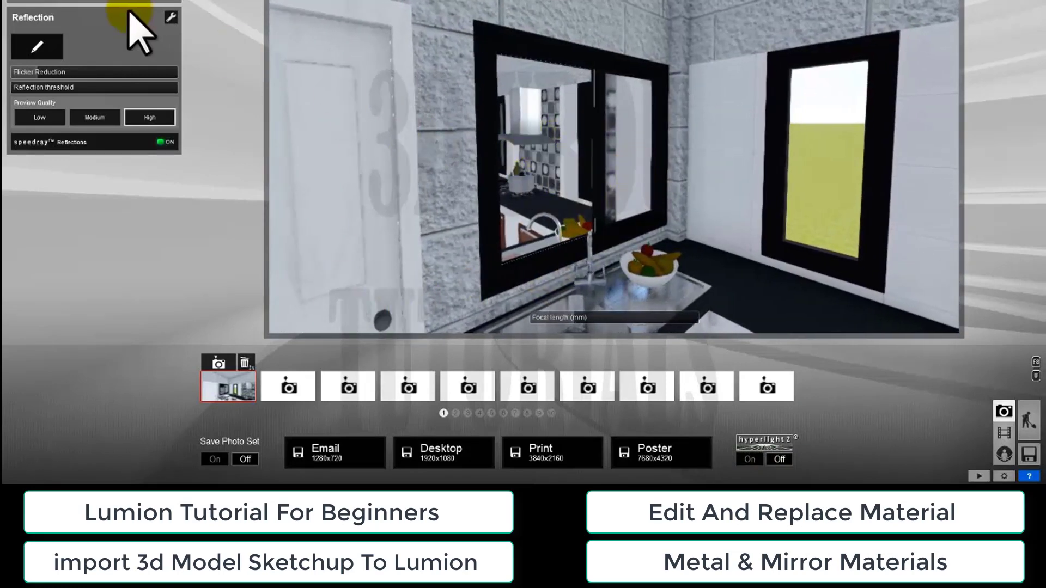
click(44, 53)
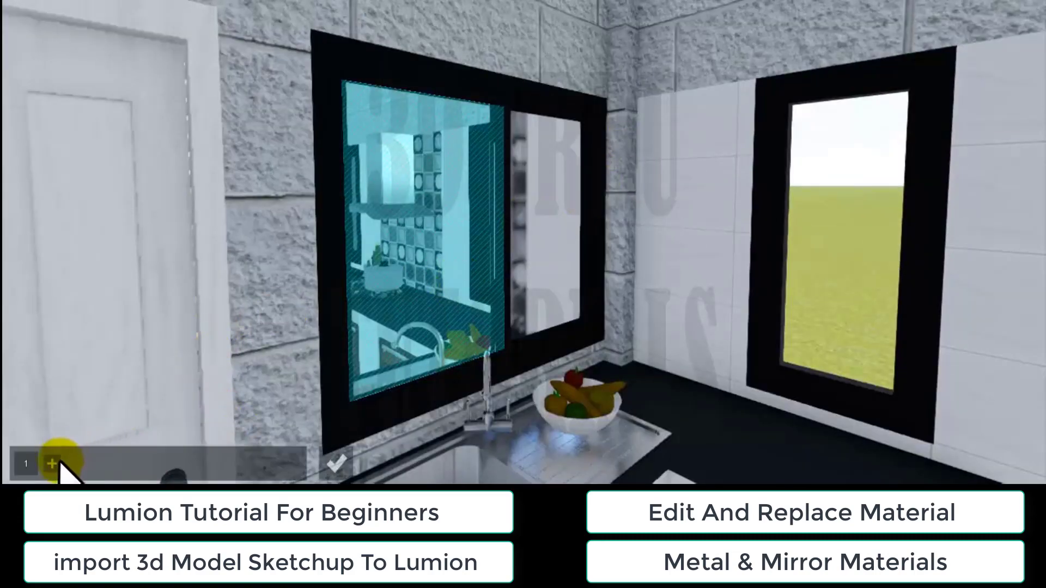
click(51, 461)
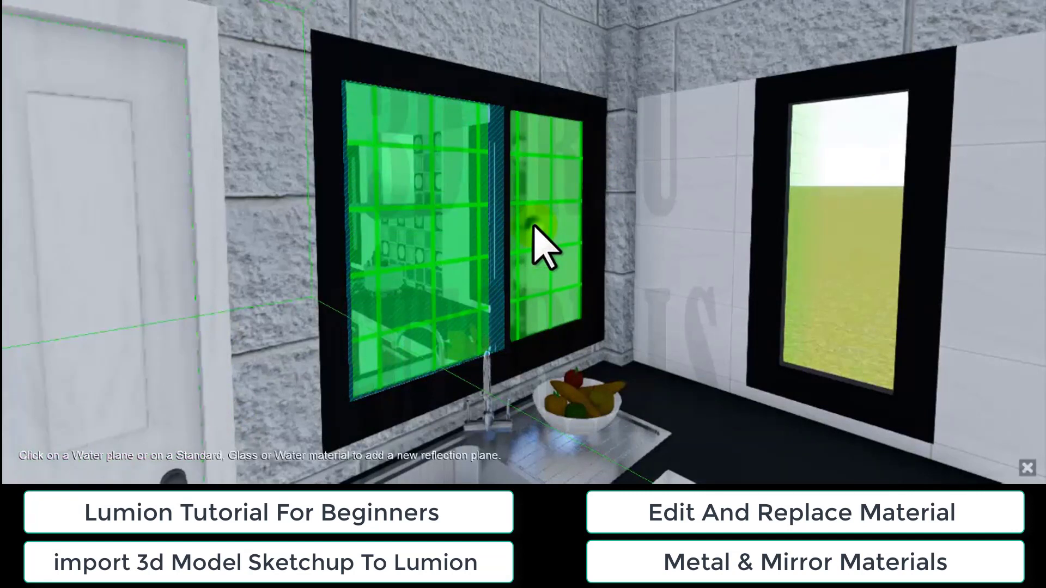
click(534, 226)
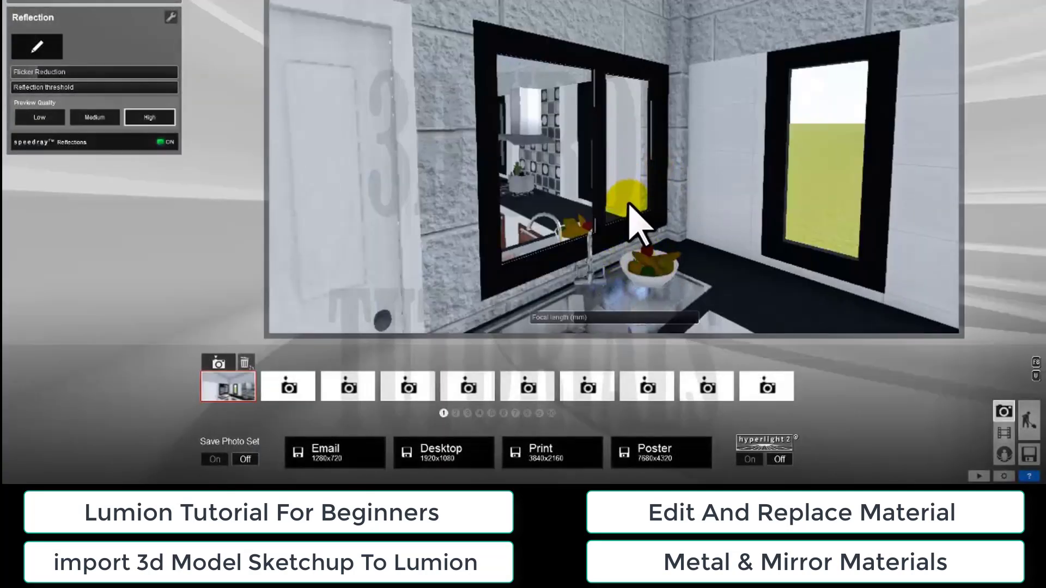
Examine the reflections in the sink and both window panes from several angles and from across the kitchen.
key(d)
right_drag(629, 205, 525, 218)
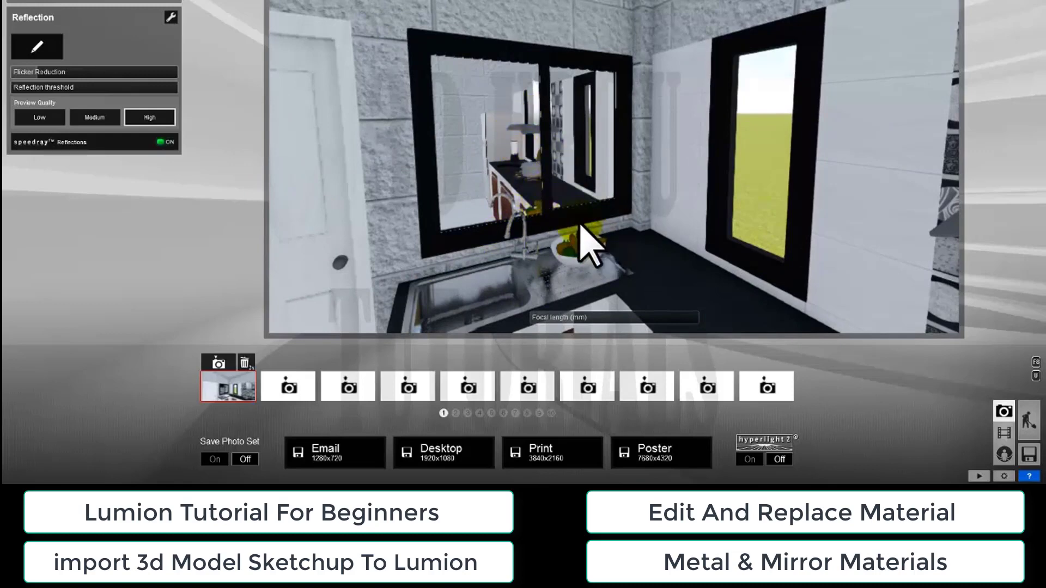
key(a)
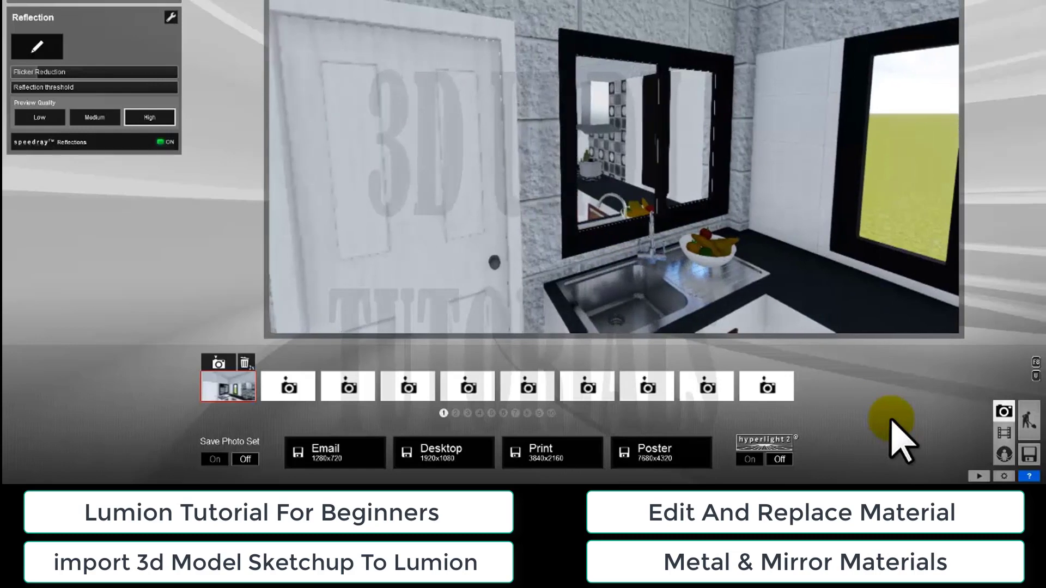
key(s)
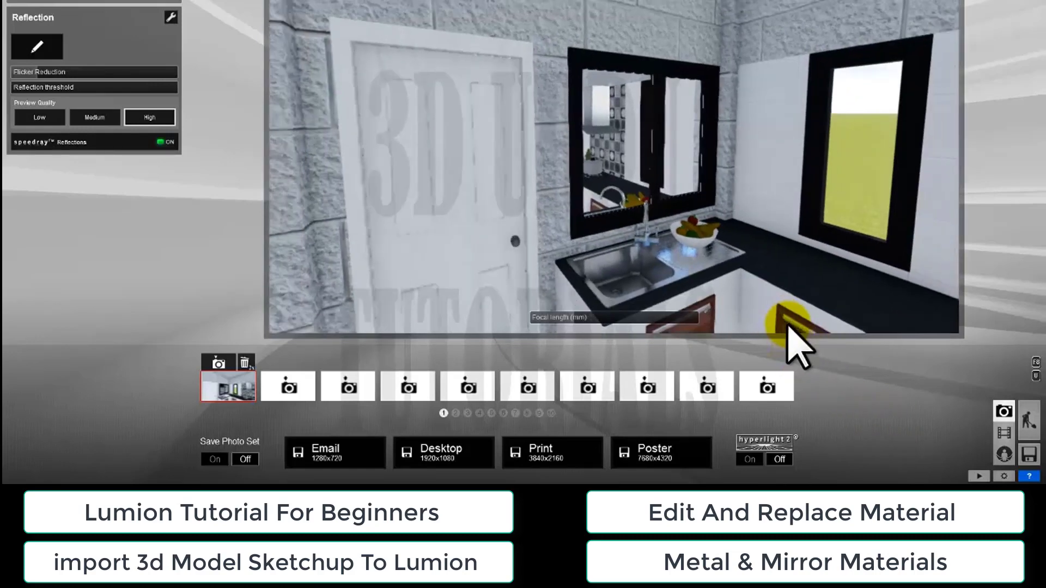
key(a)
key(s)
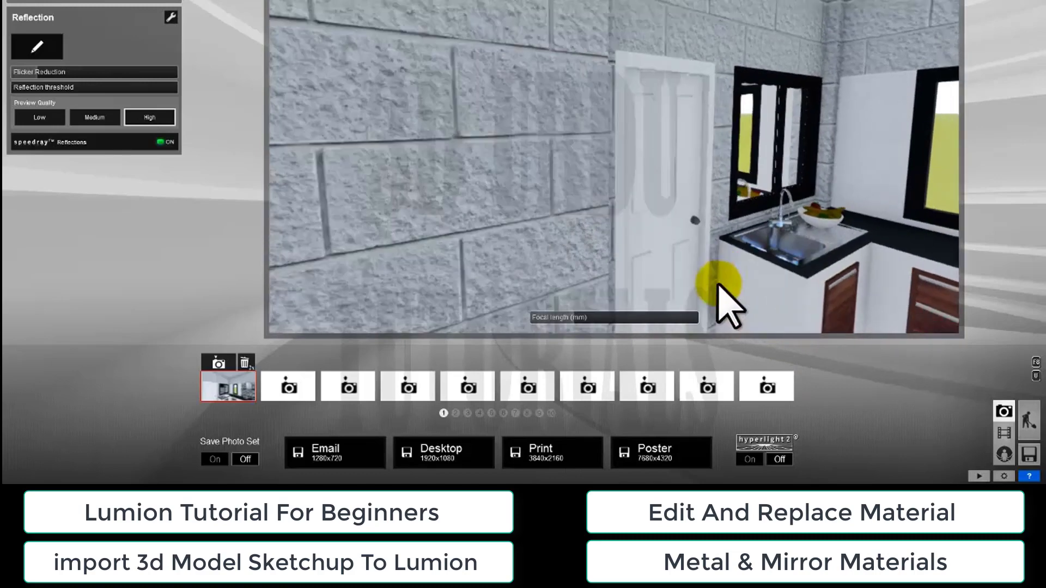
key(s)
mouse_move(745, 298)
right_down()
mouse_move(789, 297)
mouse_move(751, 297)
right_up()
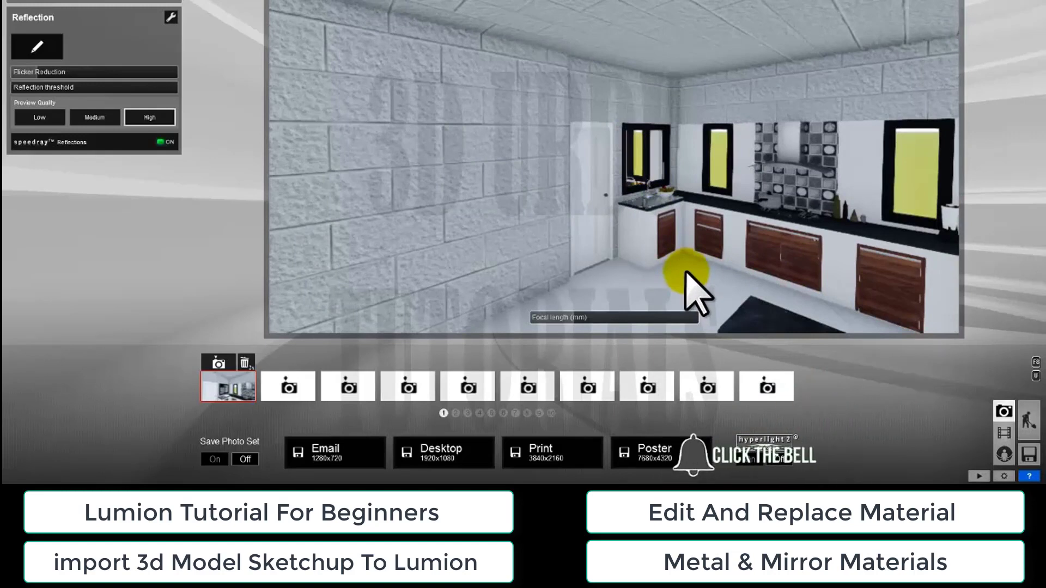
key(s)
mouse_move(739, 256)
right_down()
mouse_move(726, 253)
mouse_move(727, 262)
mouse_move(726, 250)
right_up()
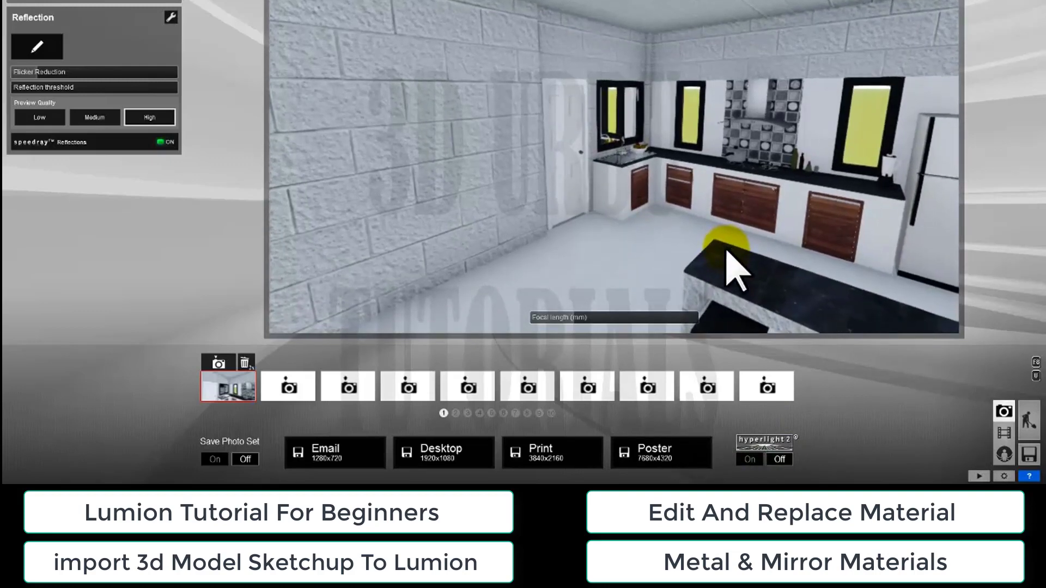